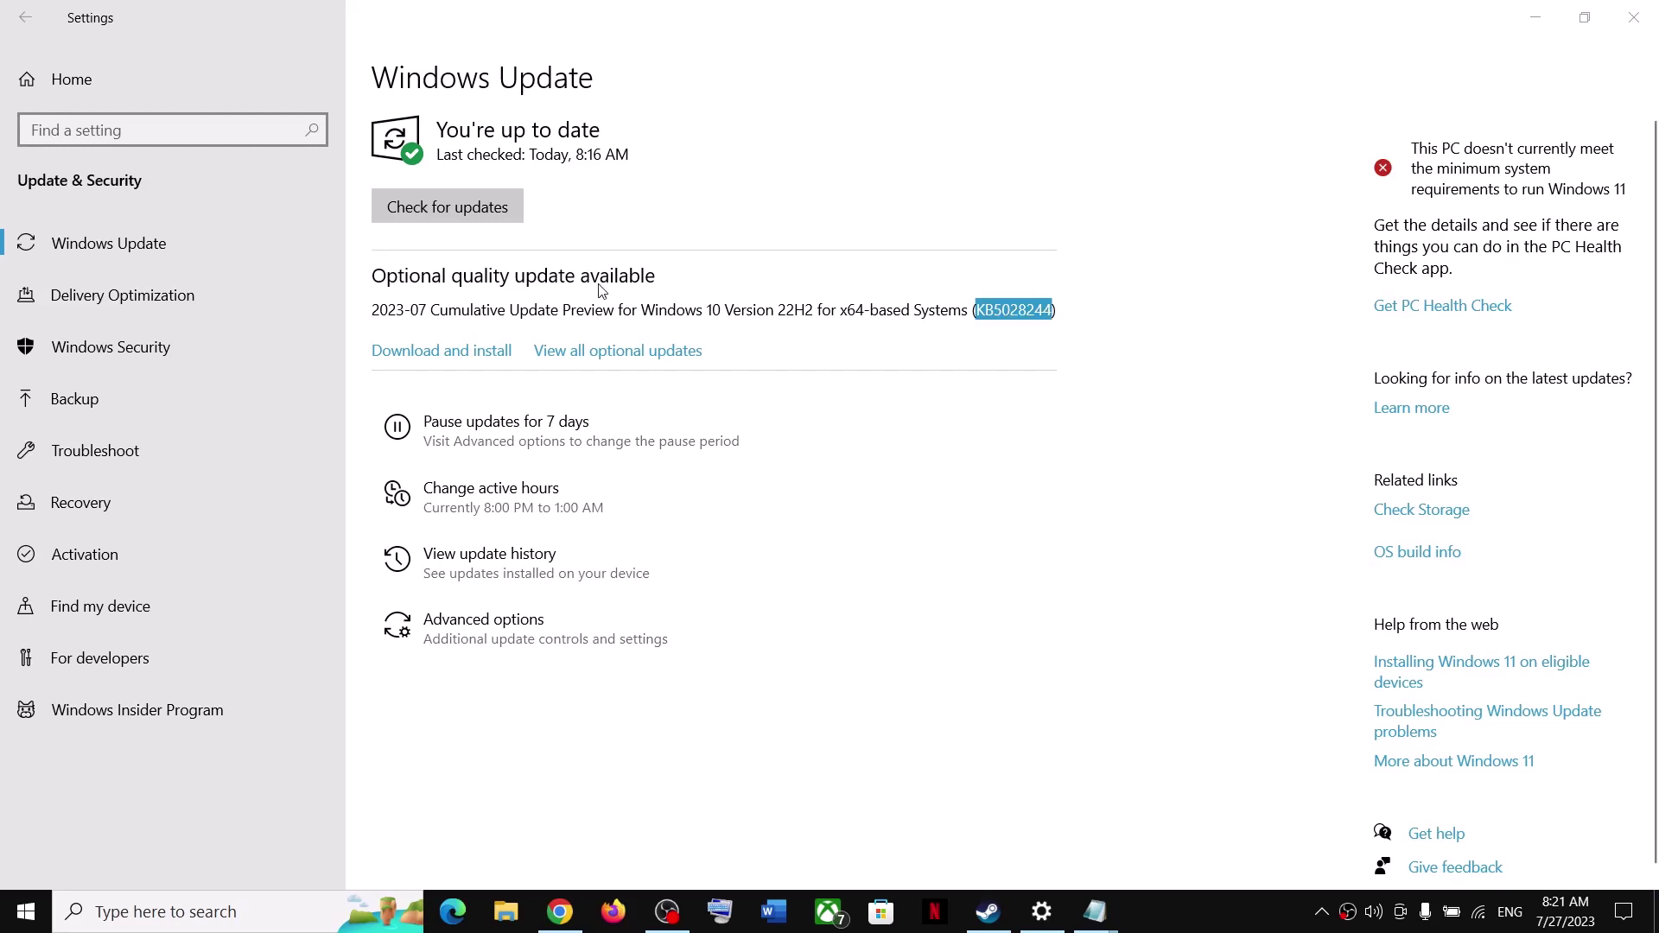
# Start downloading the optional 2023-07 Cumulative Update Preview (KB5028244).
pyautogui.click(448, 355)
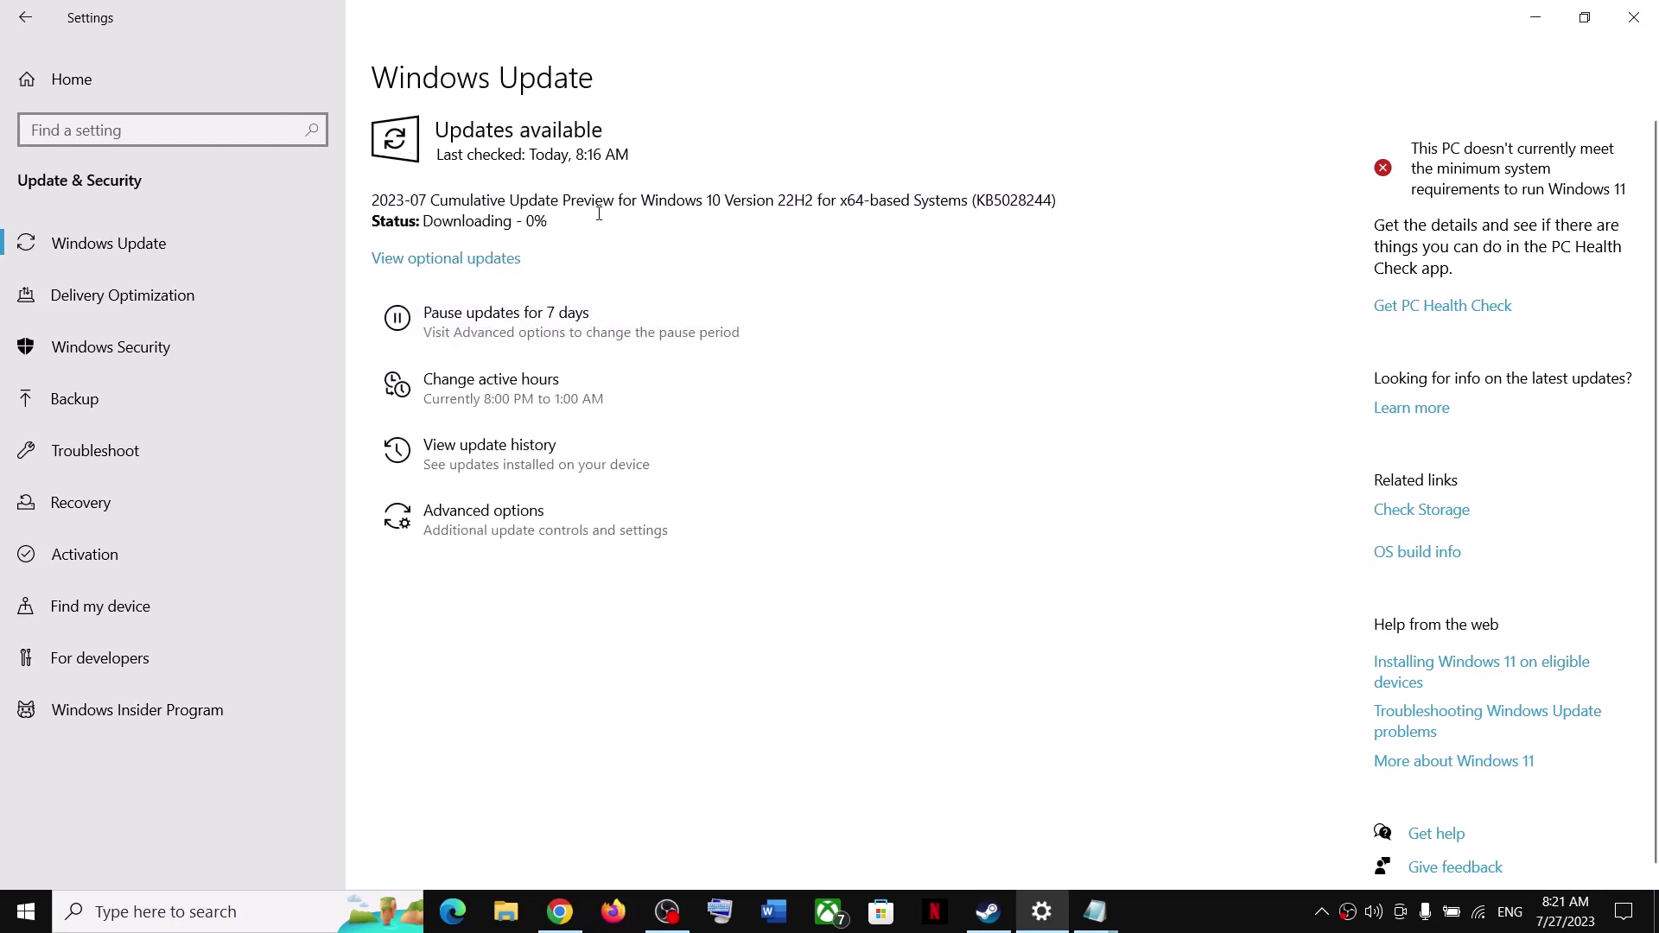
pyautogui.click(1204, 926)
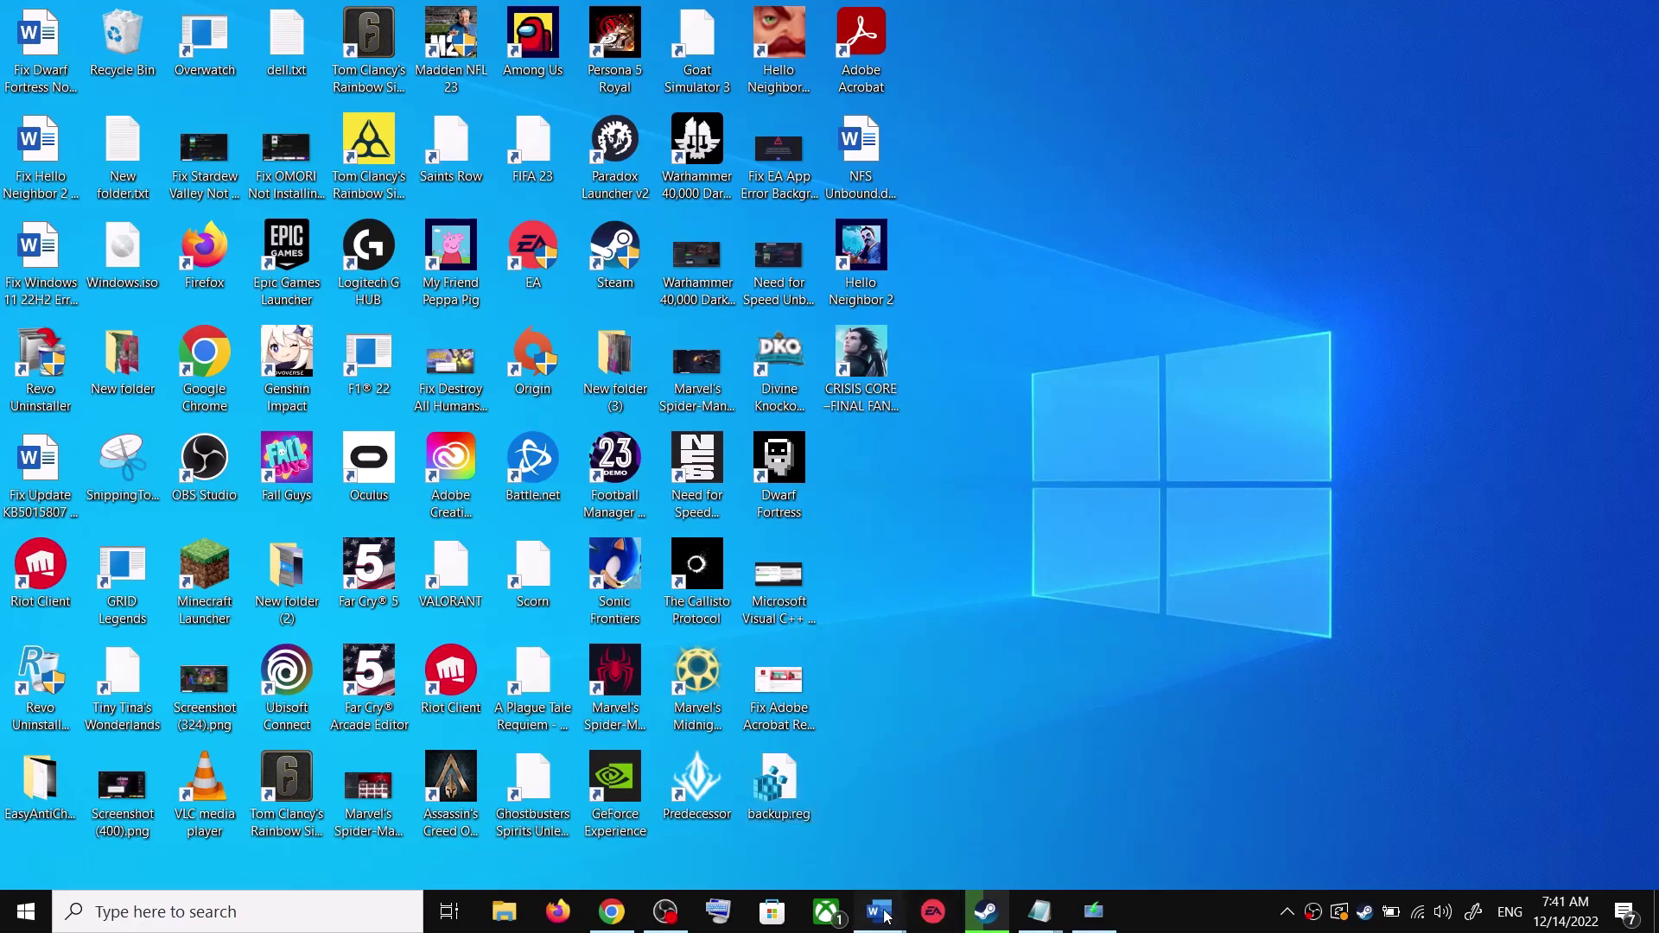
# Open Update & Security > Troubleshoot > Additional troubleshooters and run the Windows Update troubleshooter.
pyautogui.moveTo(879, 912)
pyautogui.click(994, 821)
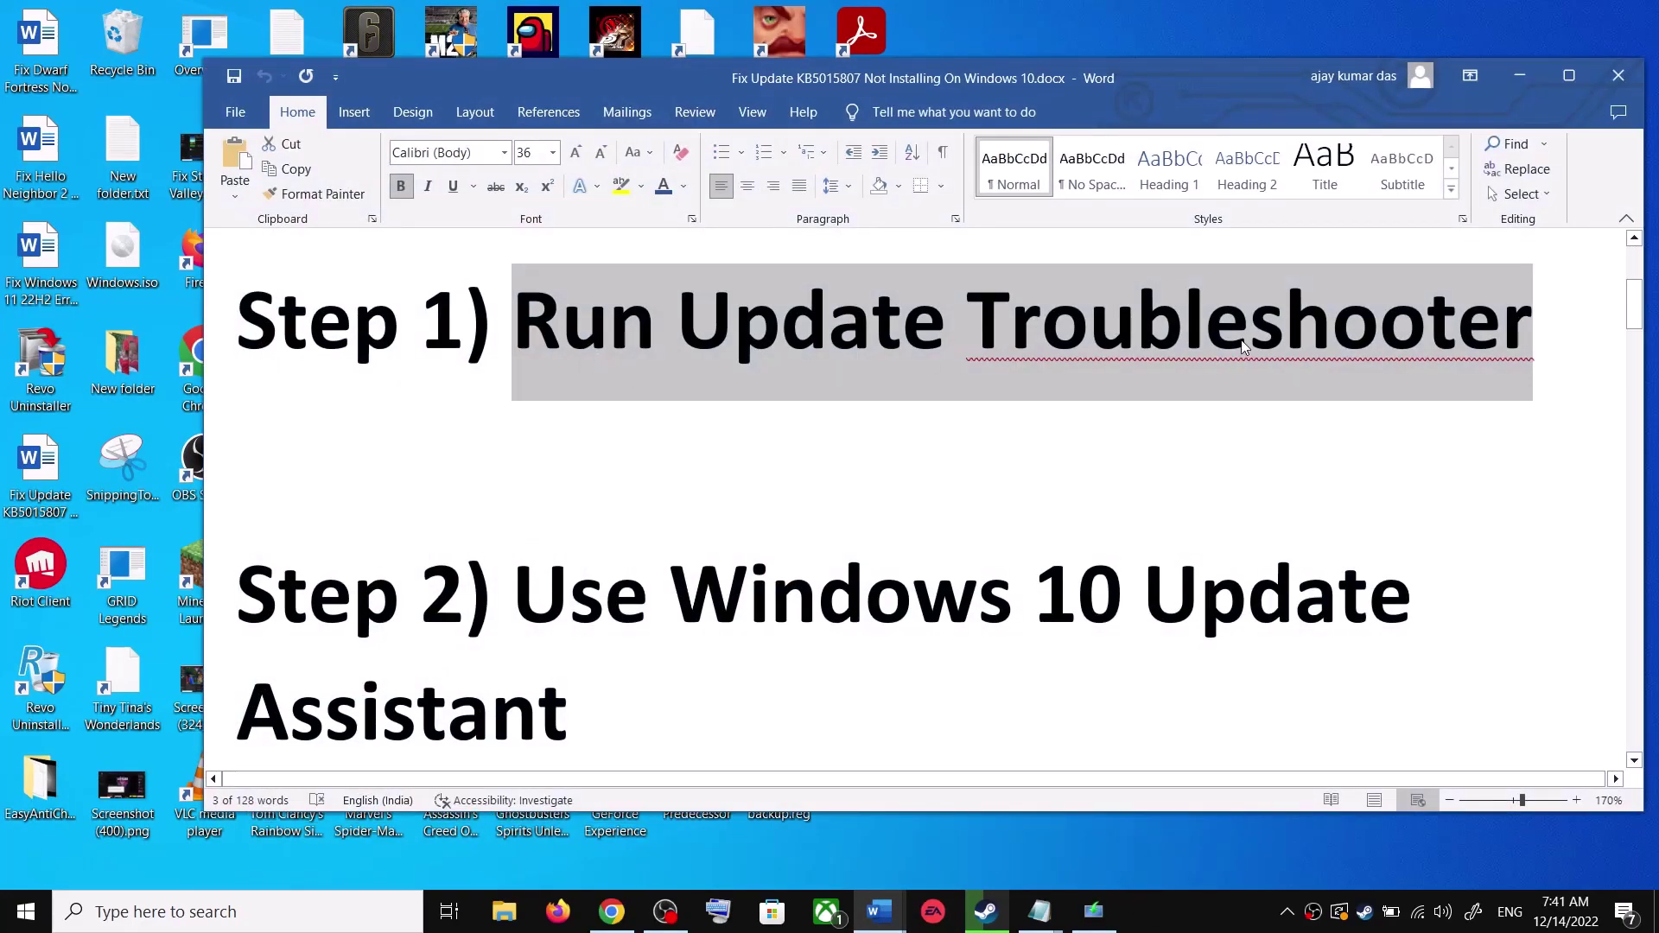
pyautogui.press('super+i')
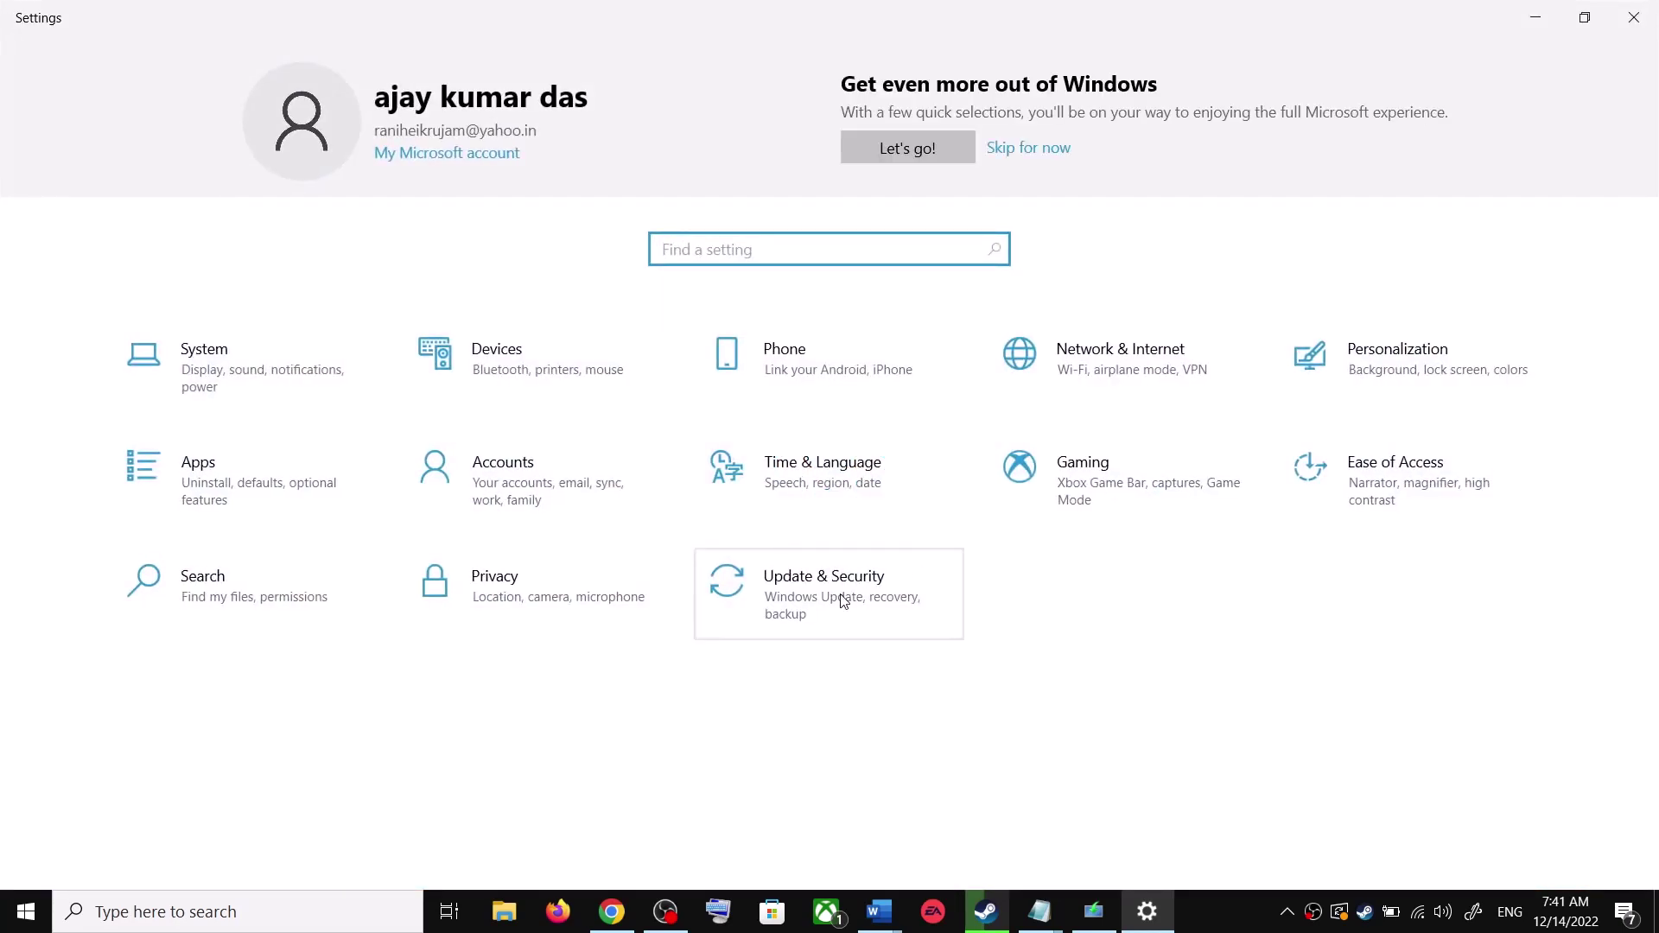
pyautogui.click(843, 602)
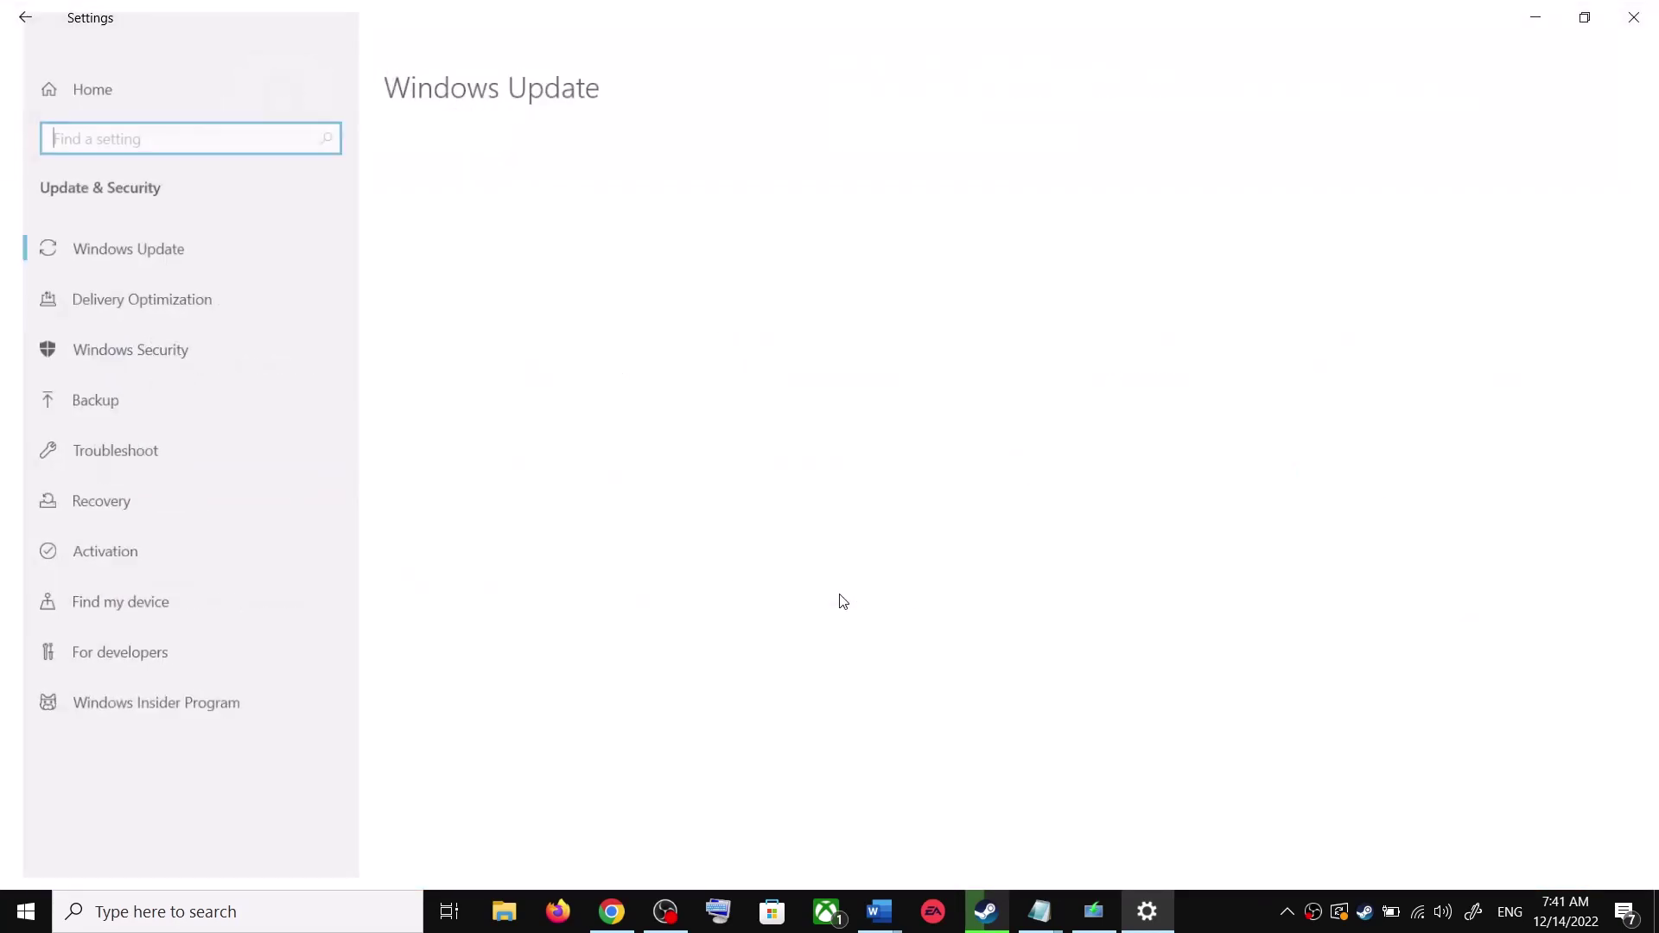
pyautogui.click(132, 452)
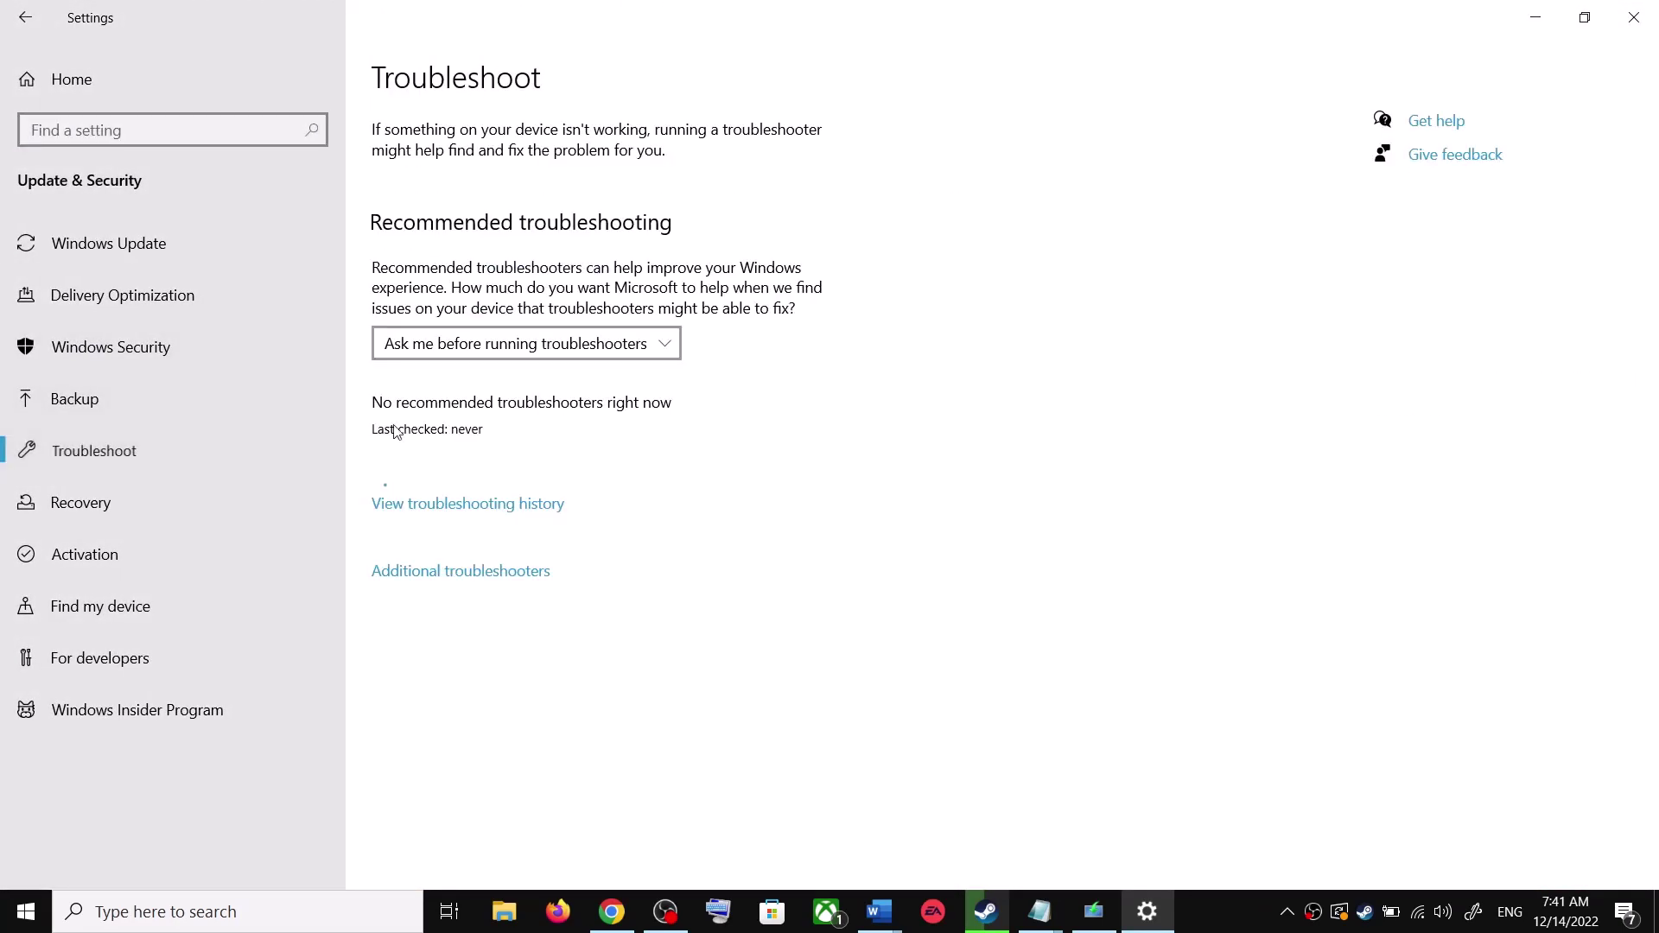
pyautogui.click(487, 574)
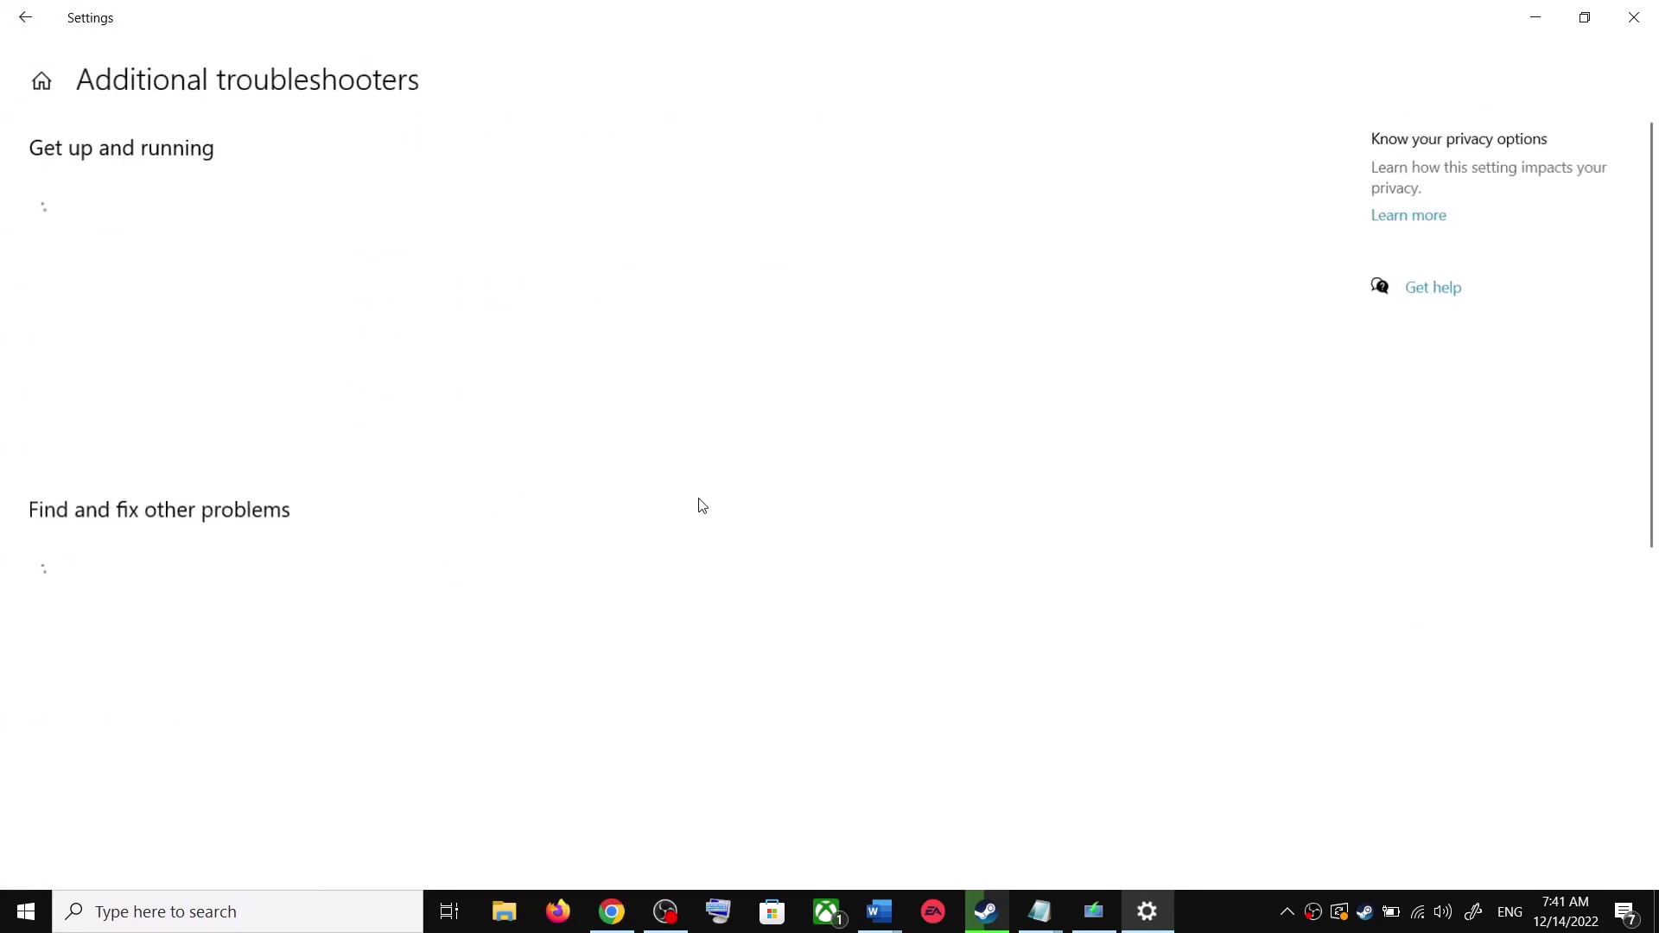
pyautogui.click(203, 434)
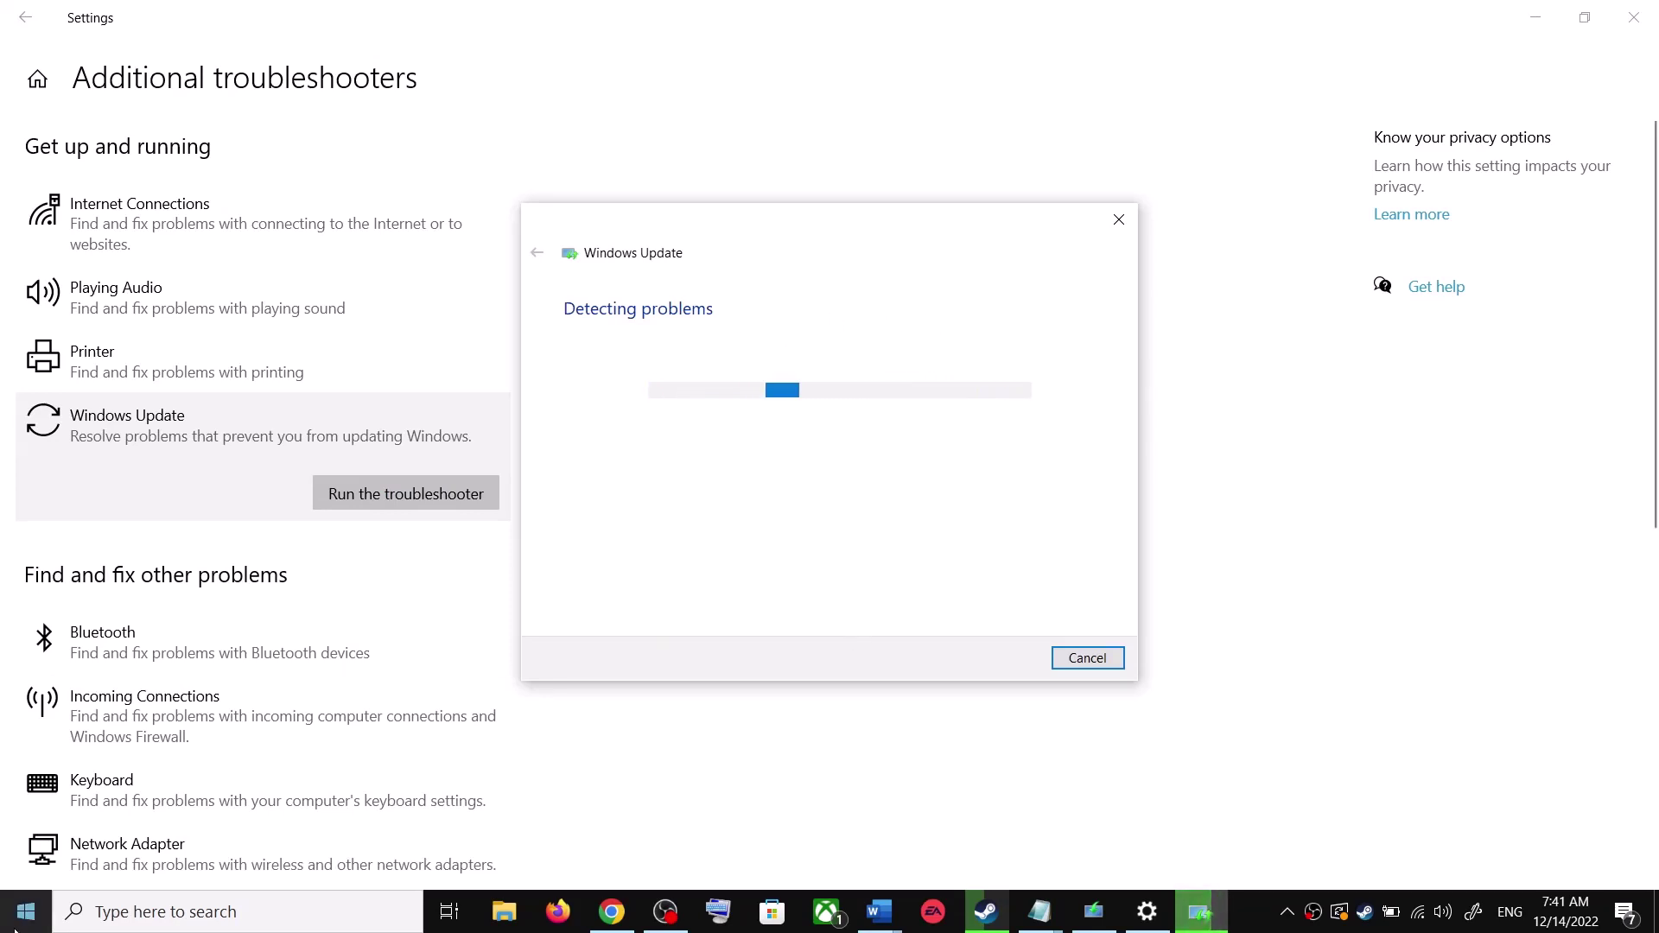
# Check the Start menu power options and dismiss them without restarting.
pyautogui.click(35, 909)
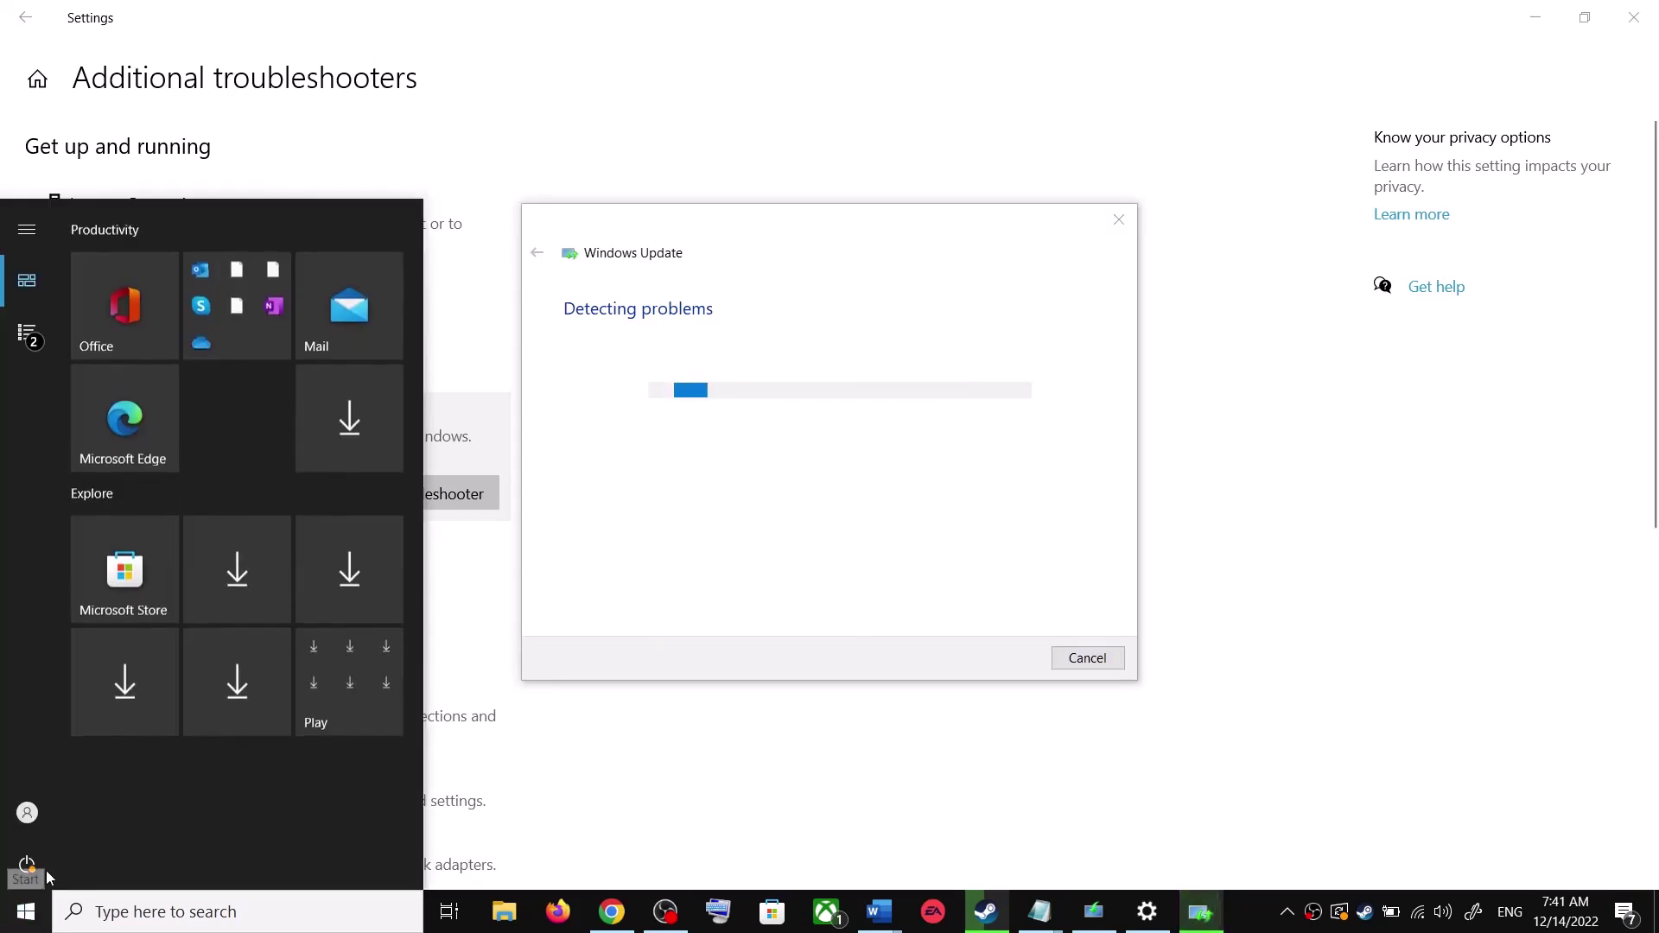
pyautogui.click(27, 864)
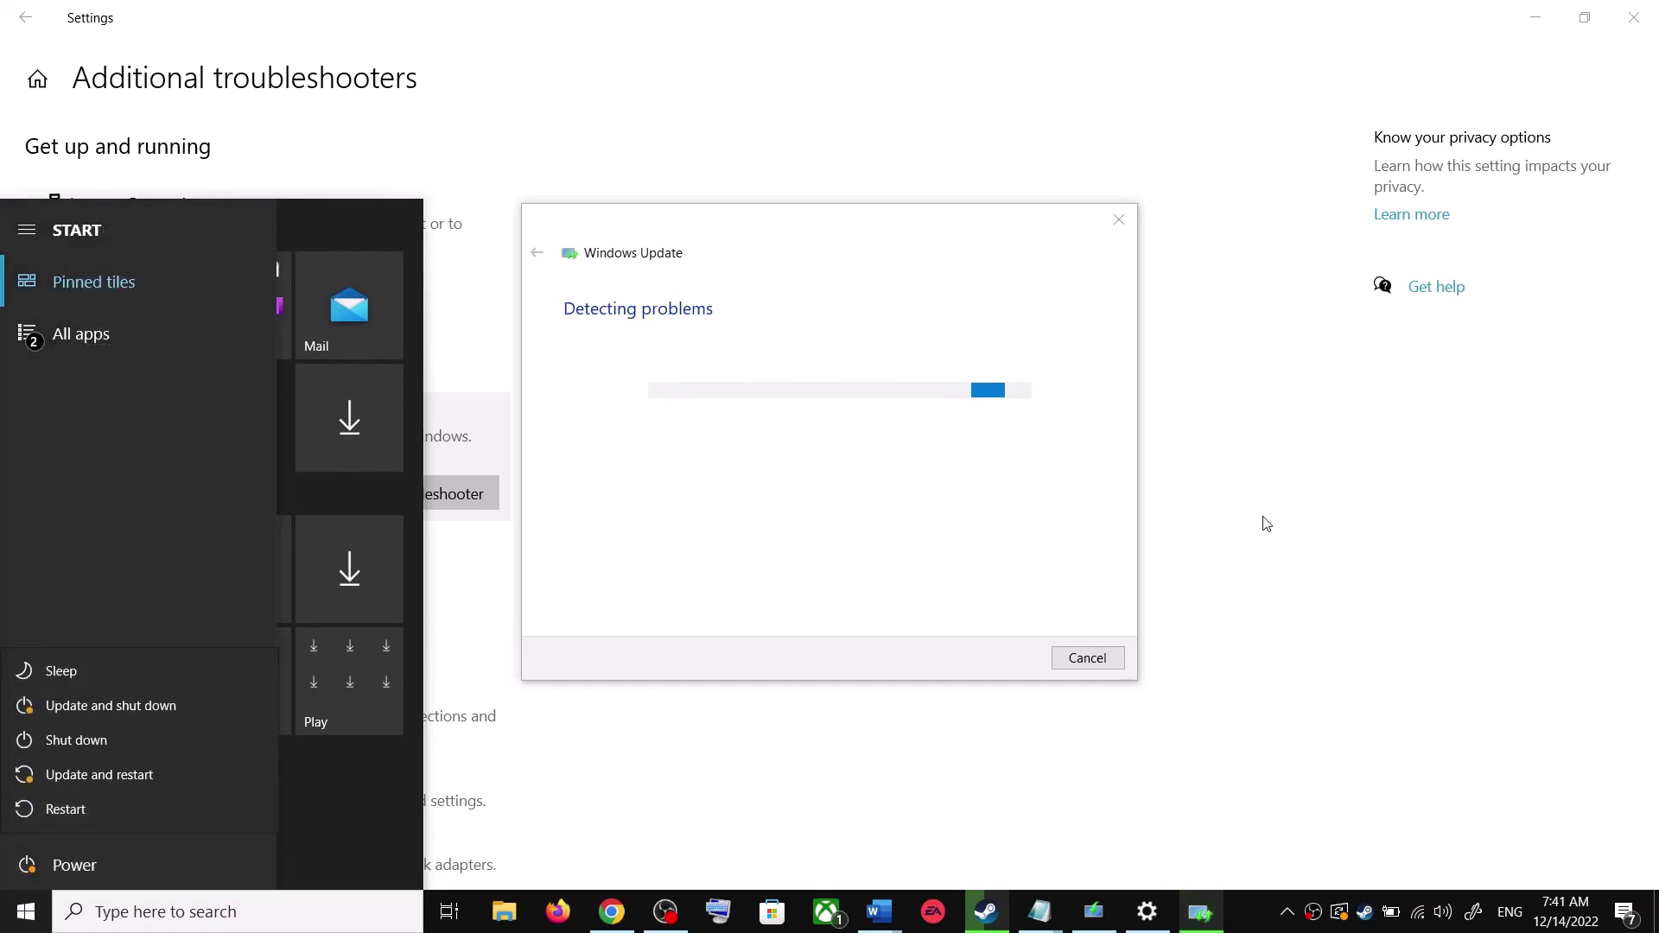
pyautogui.click(1269, 369)
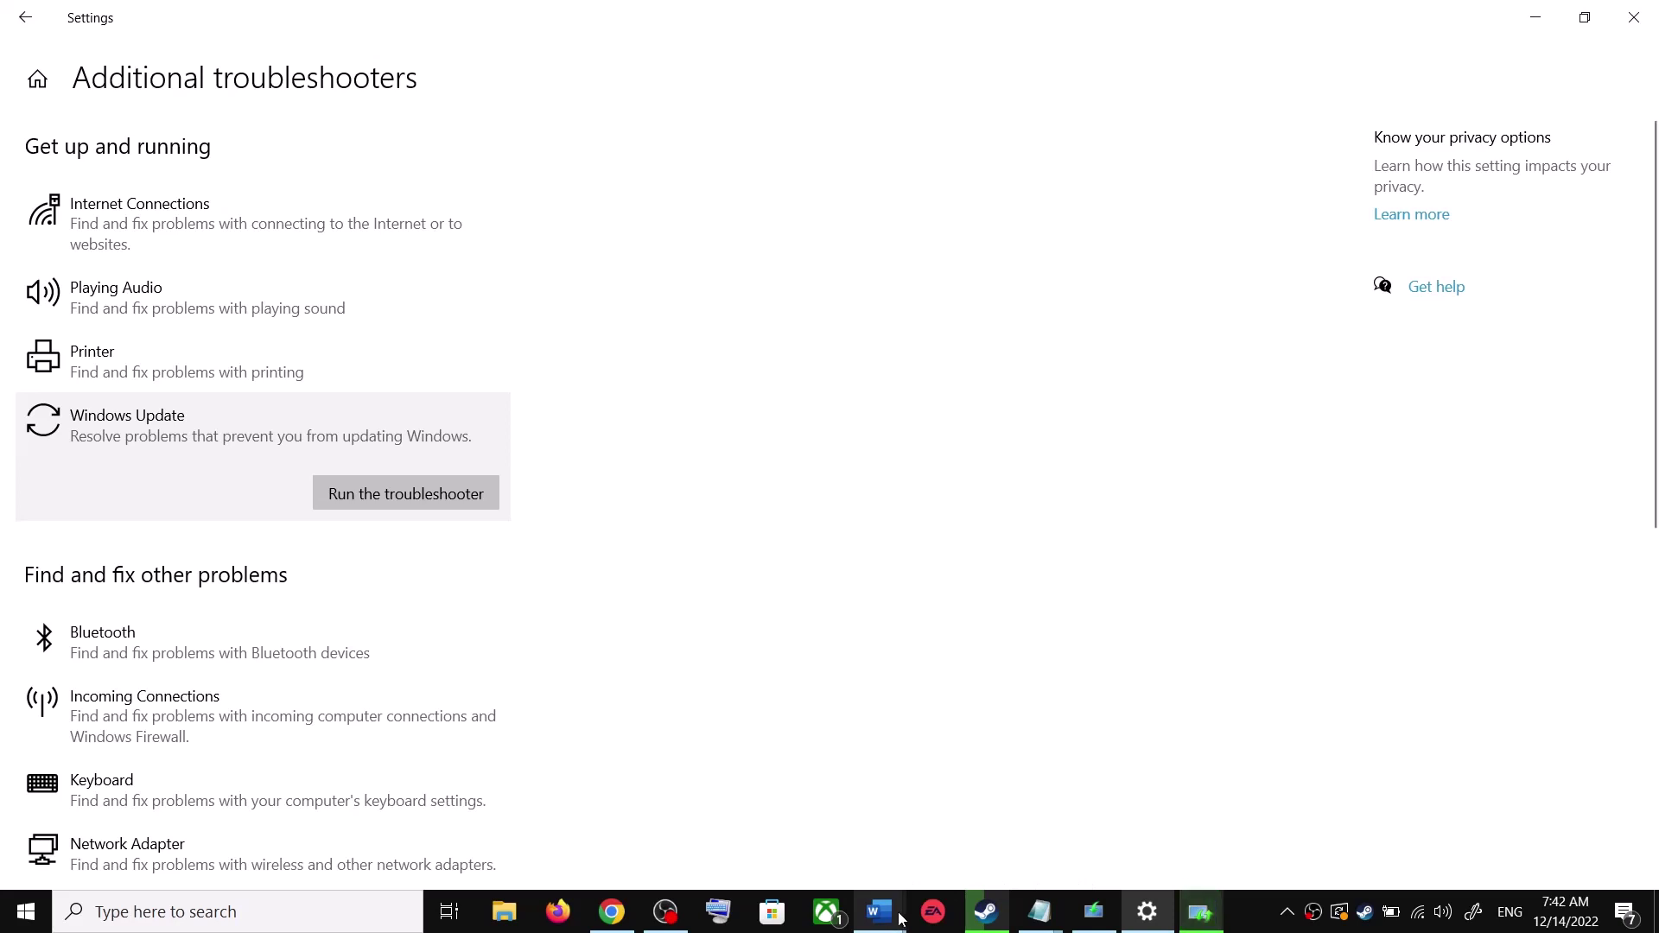
# Select the Step 2 Windows 10 download link in the Fix Update Word guide.
pyautogui.moveTo(880, 912)
pyautogui.click(1007, 843)
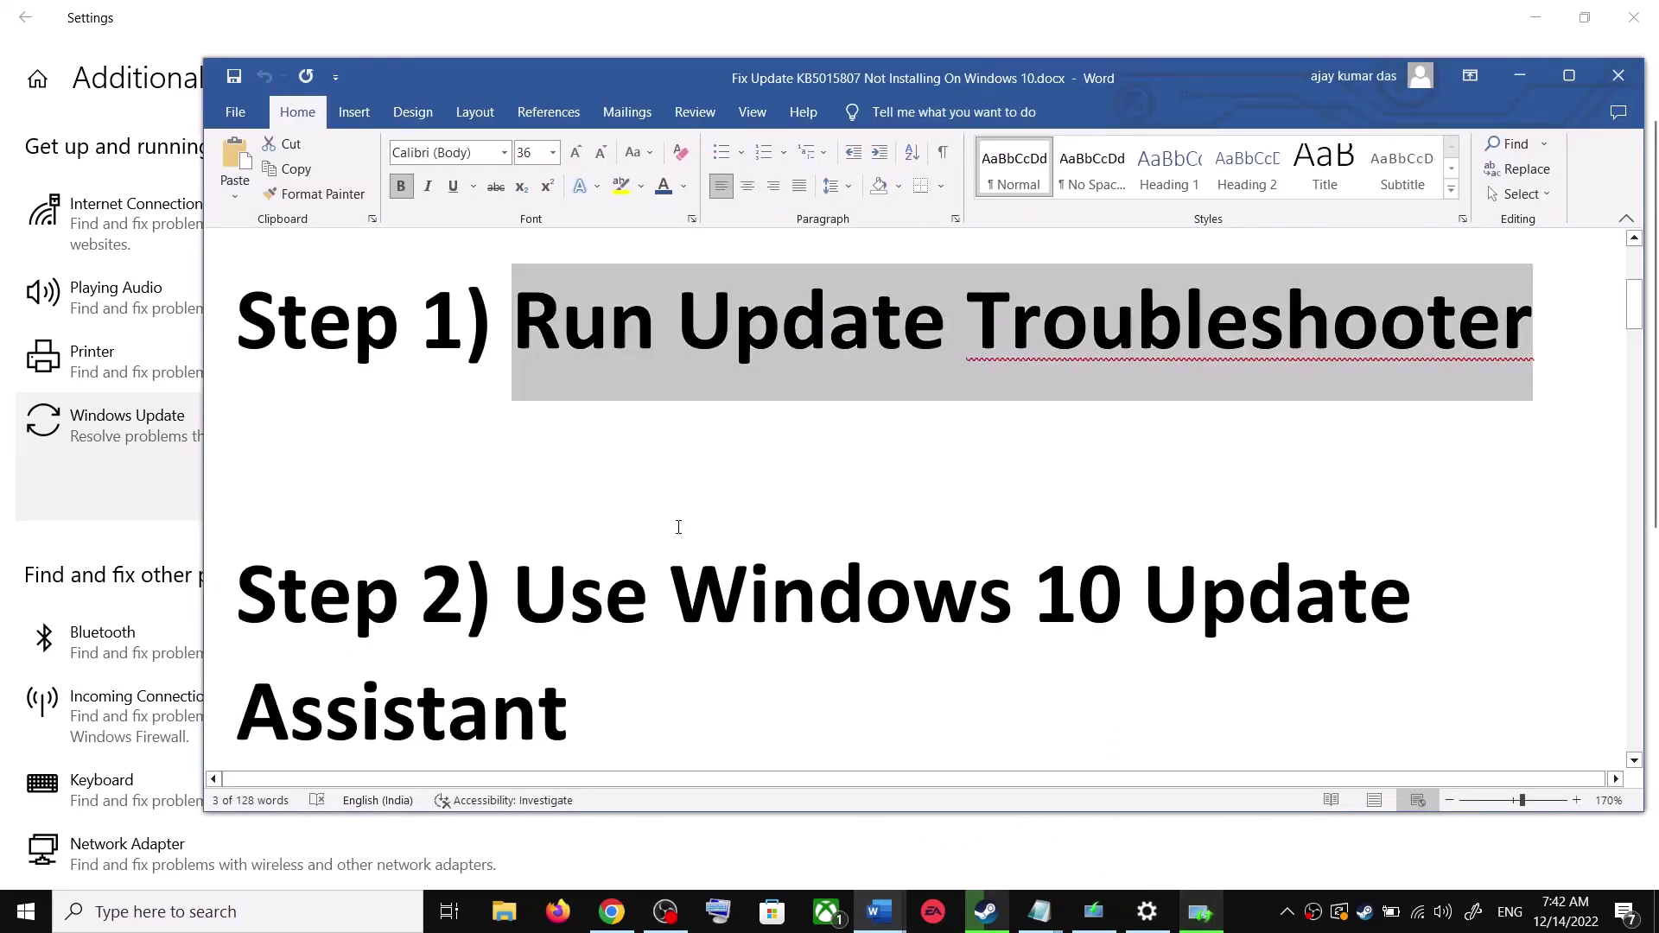
pyautogui.scroll(-1, 560, 603)
pyautogui.moveTo(562, 562); pyautogui.dragTo(604, 596)
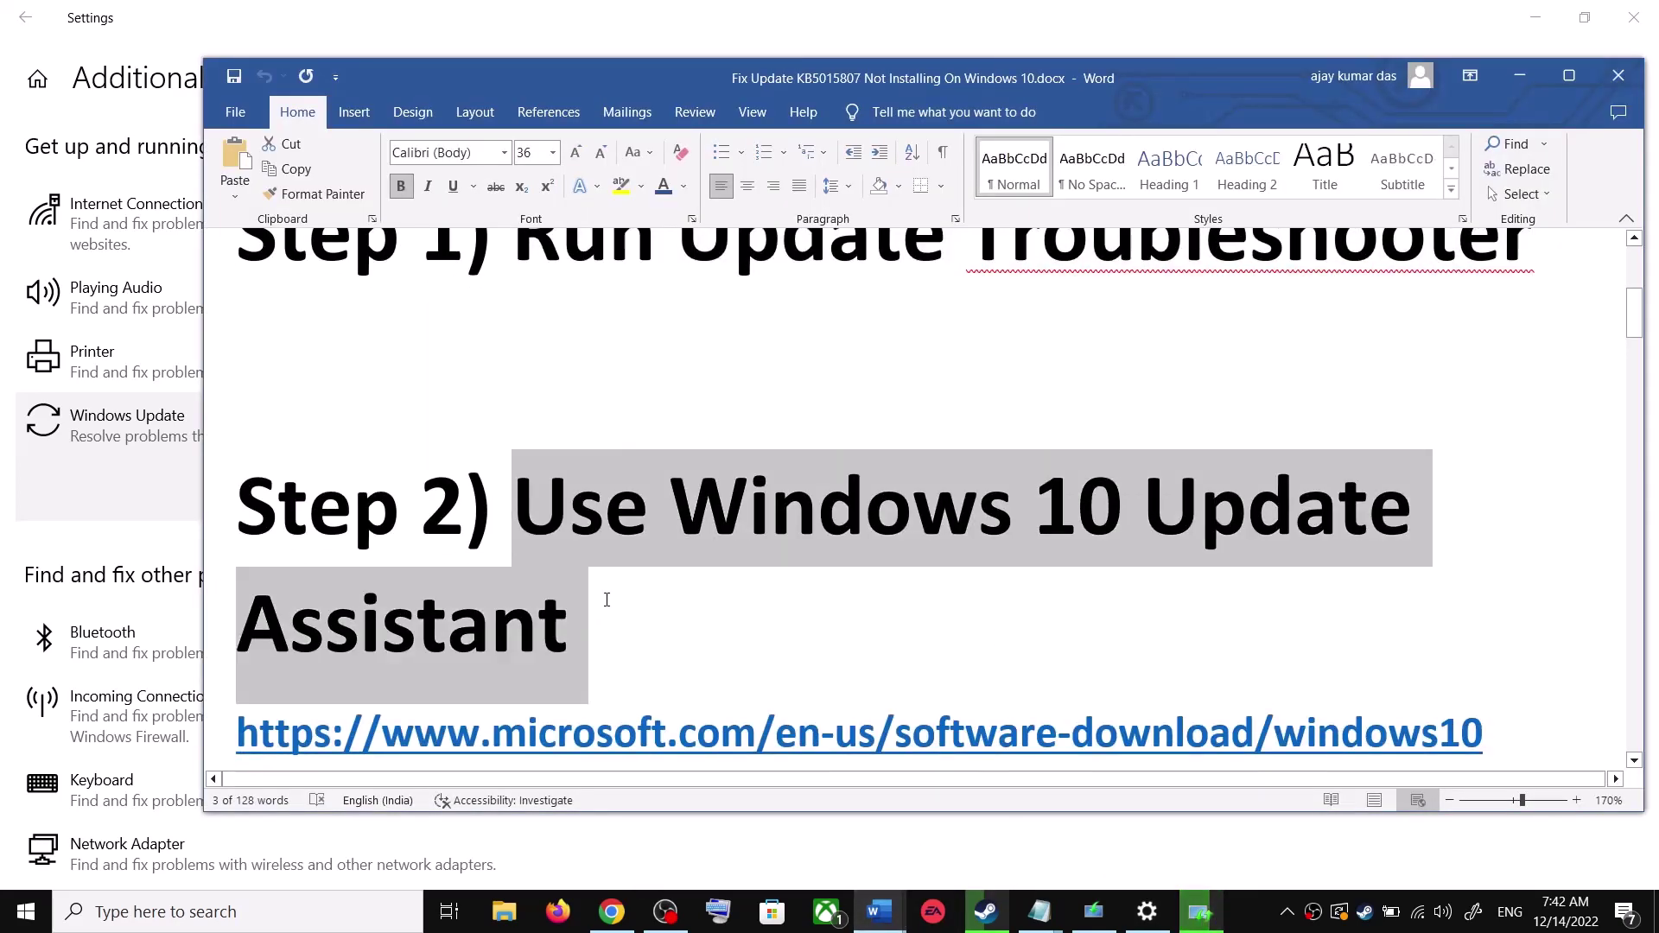
pyautogui.scroll(-1, 701, 672)
pyautogui.moveTo(1493, 647); pyautogui.dragTo(389, 666)
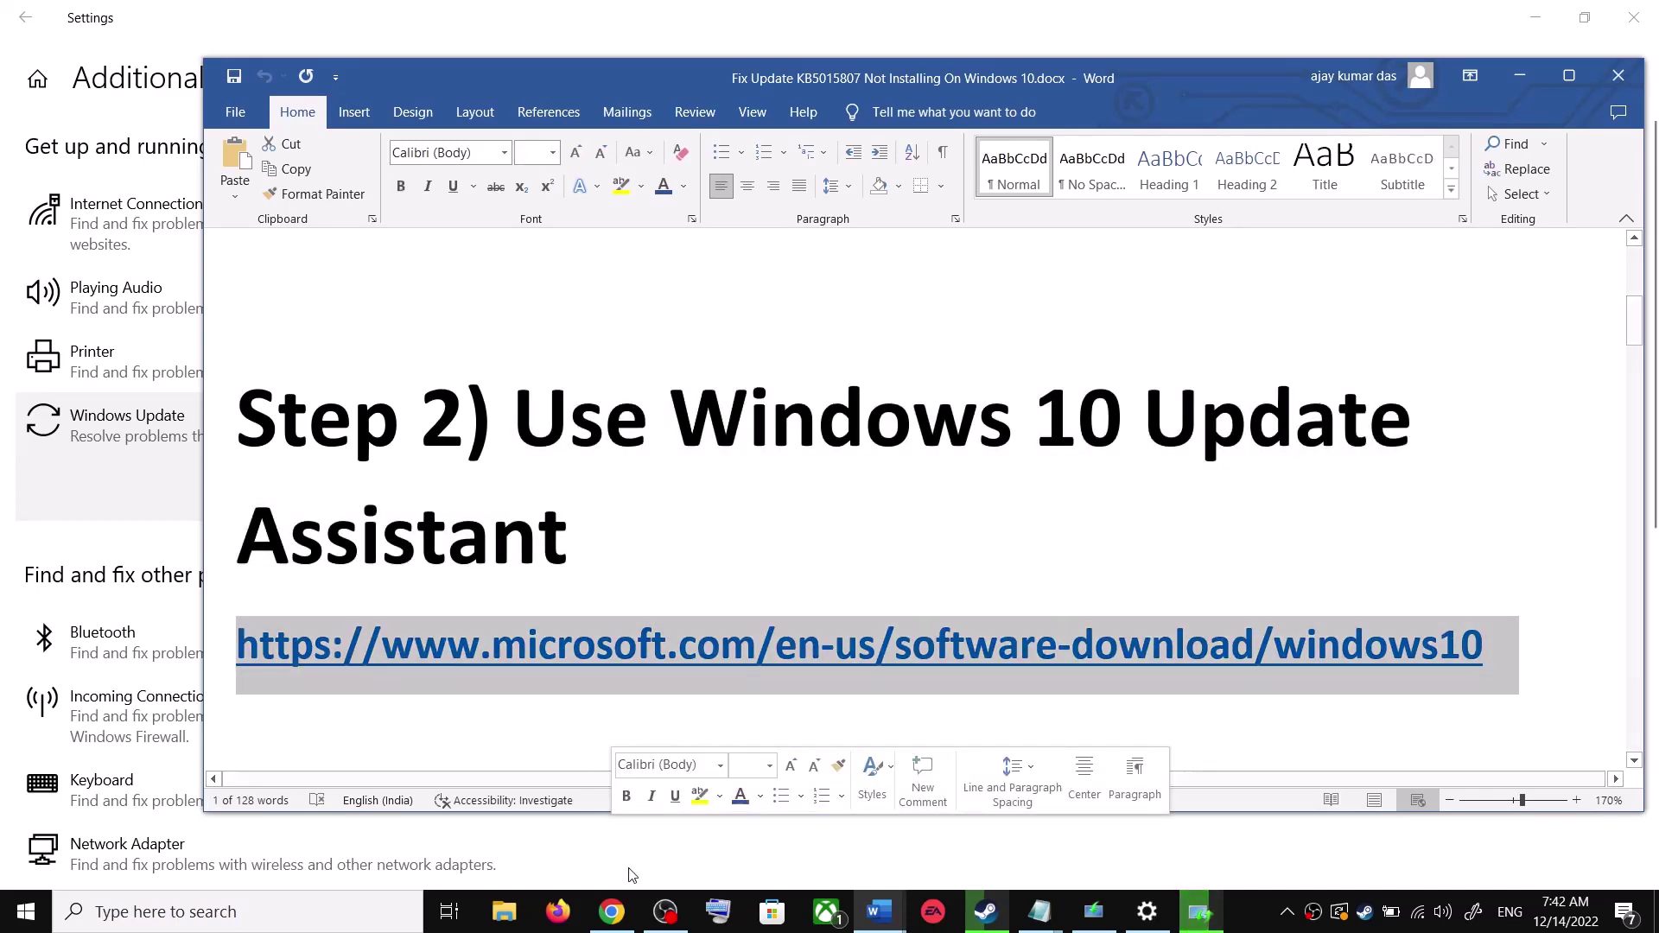
# On Chrome's Download Windows 10 page, highlight the Update Assistant mention.
pyautogui.click(626, 923)
pyautogui.scroll(1, 366, 479)
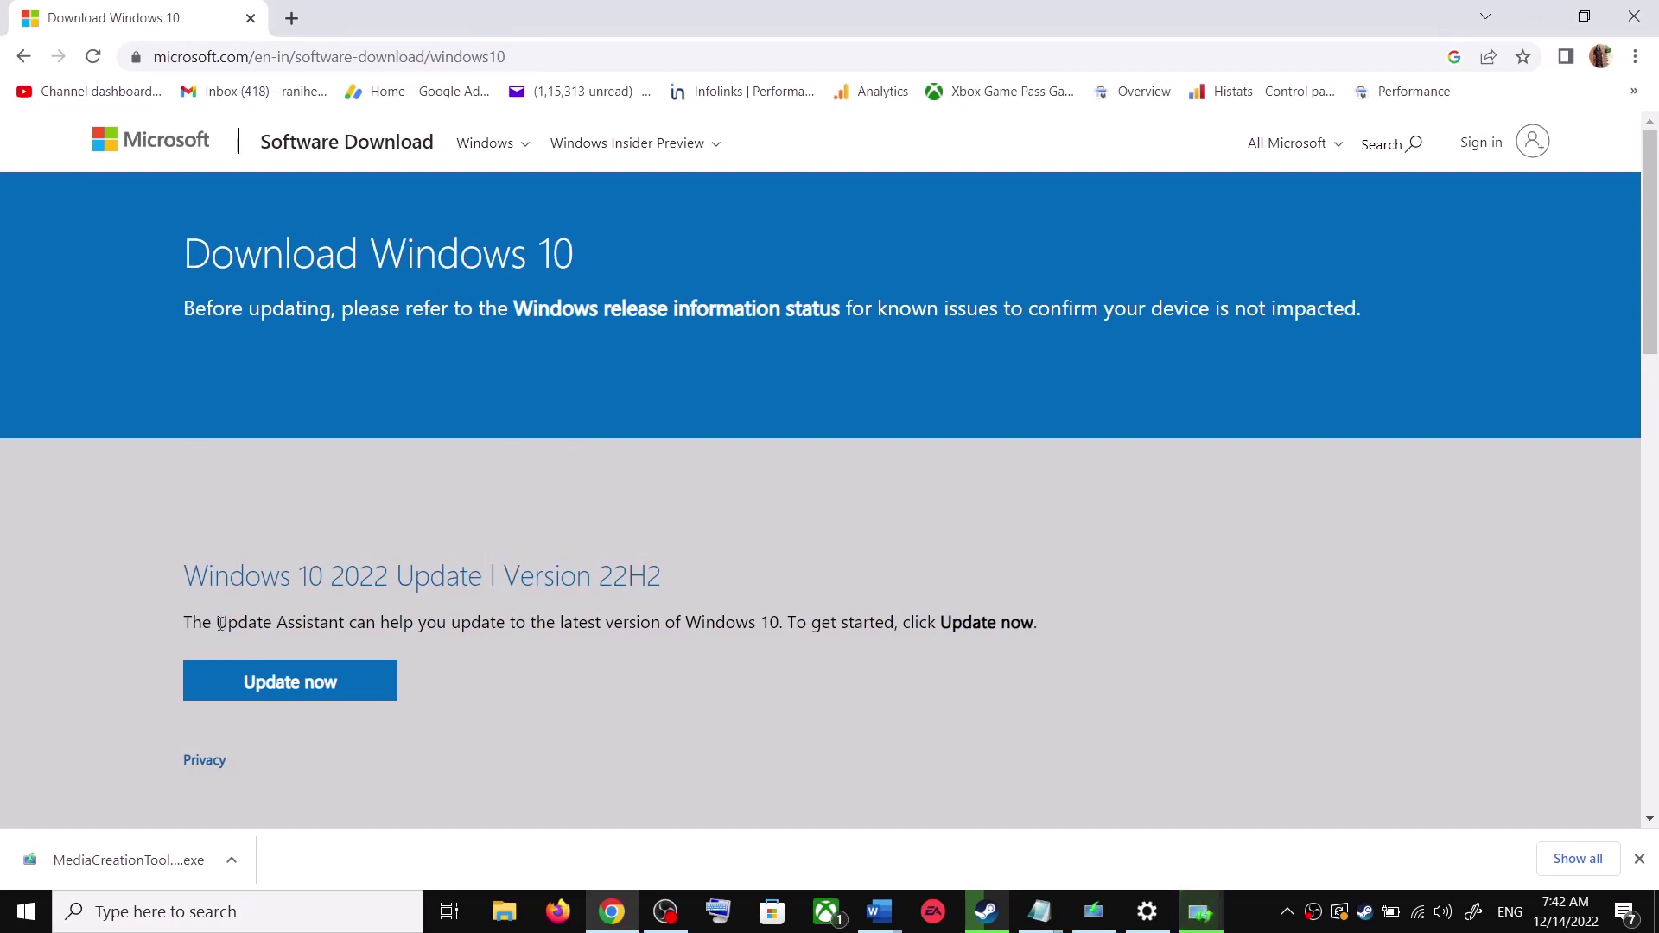
pyautogui.moveTo(215, 624); pyautogui.dragTo(345, 624)
# Download and run the Windows10Upgrade Update Assistant, then close it once it reports the latest version.
pyautogui.click(331, 686)
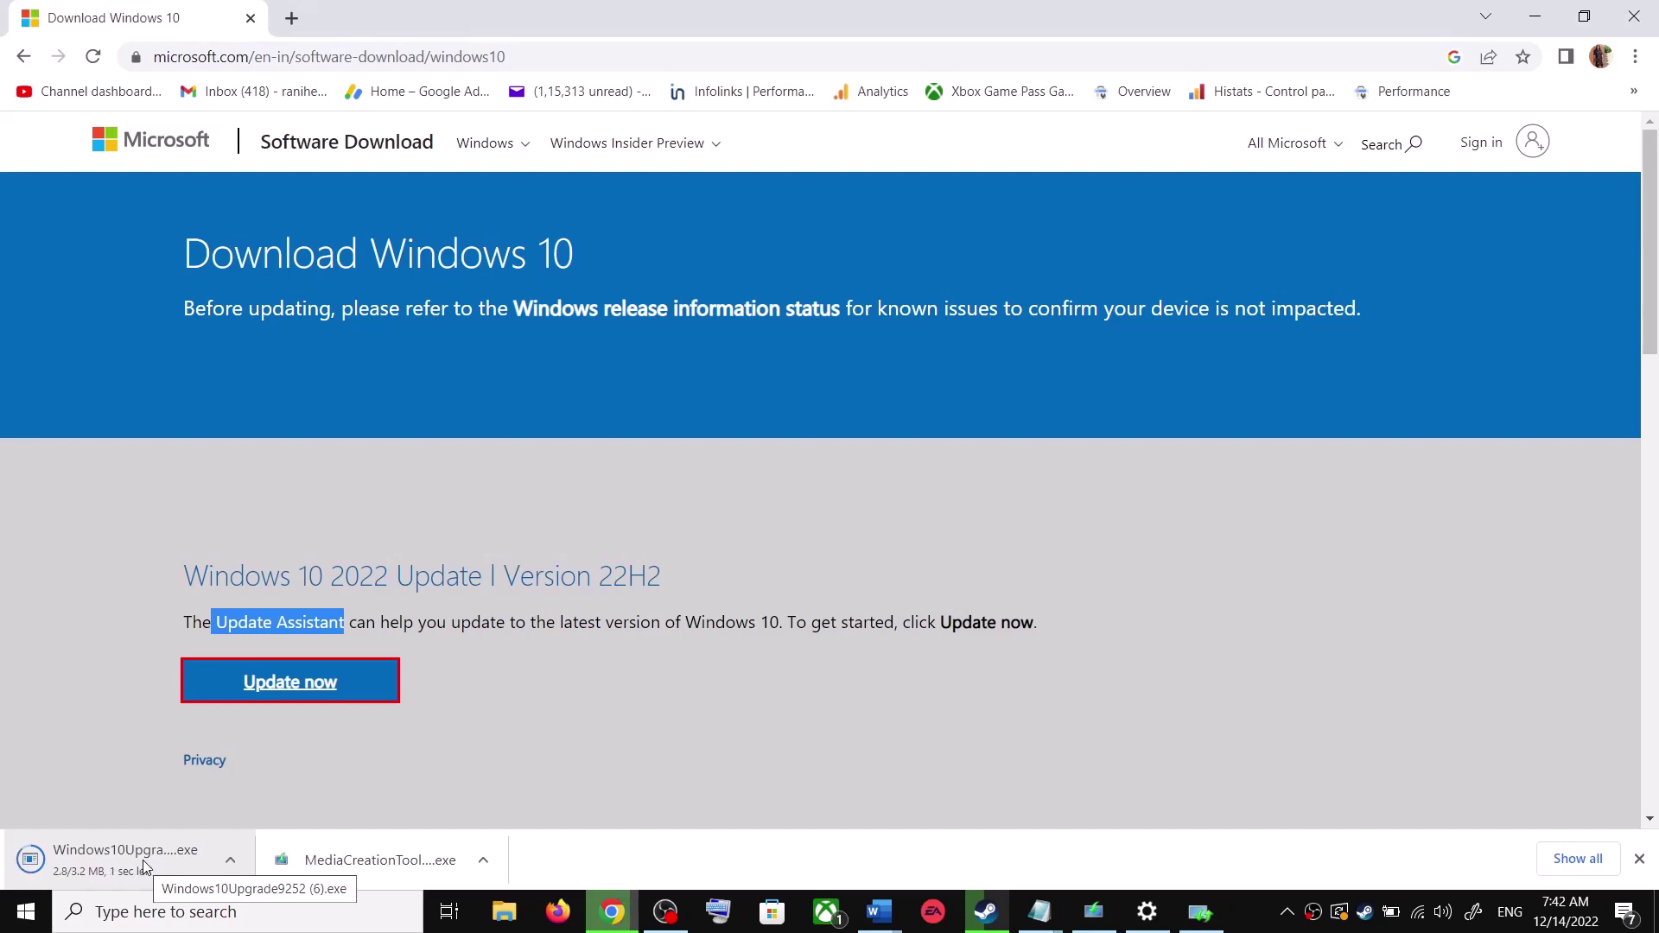
pyautogui.click(112, 860)
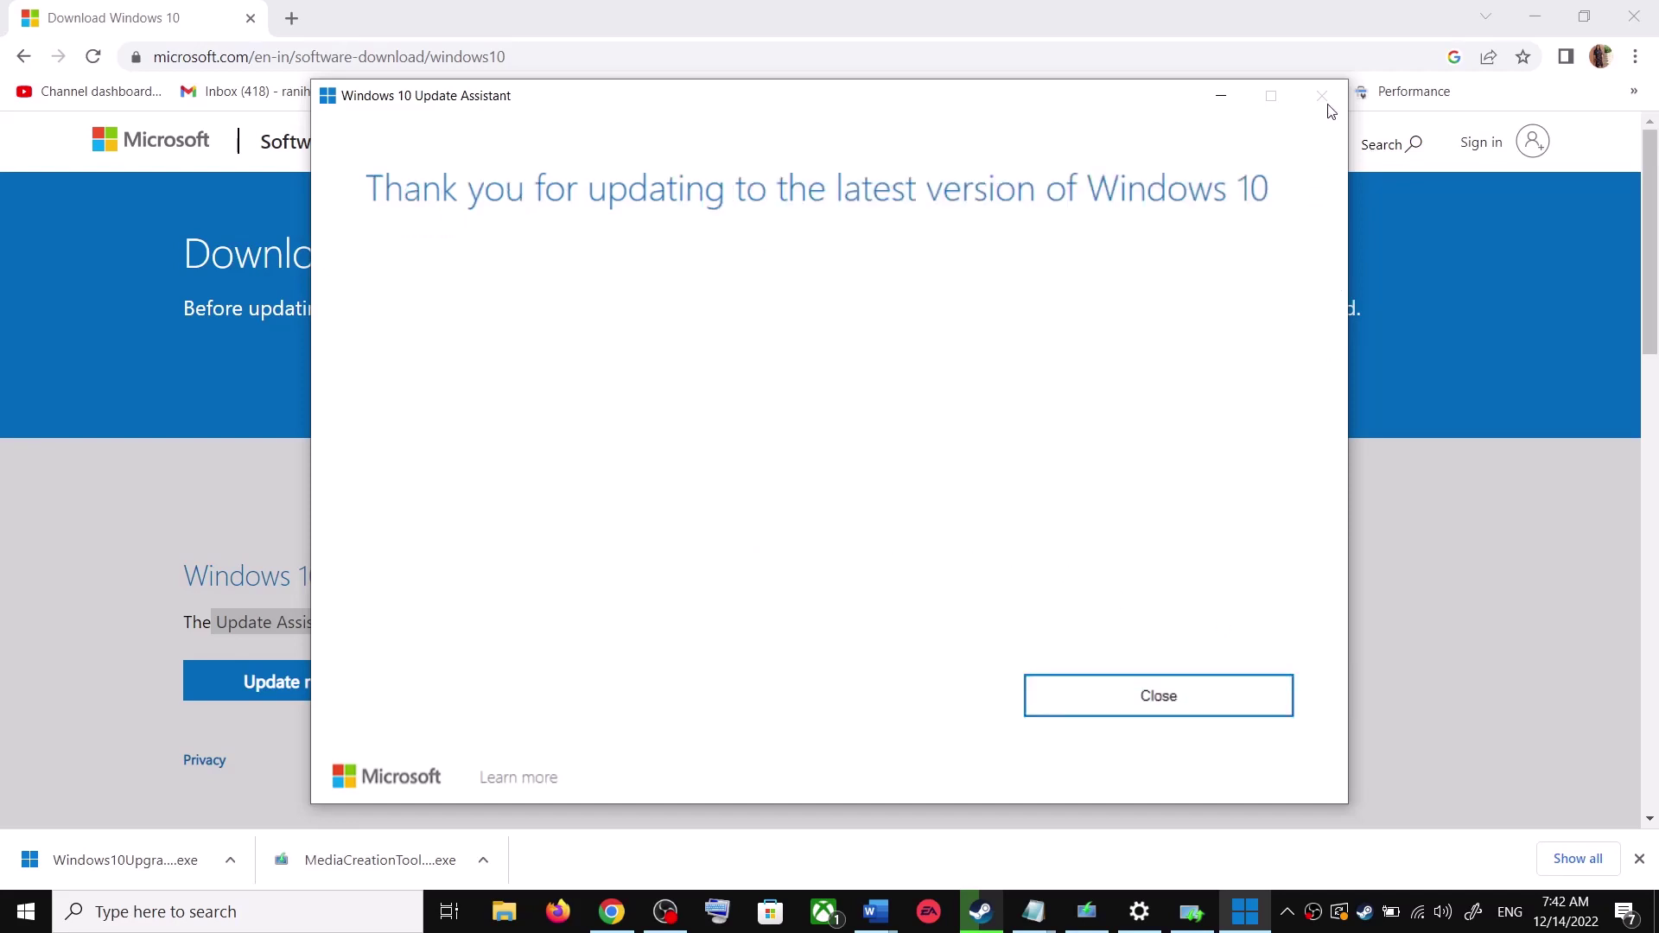
pyautogui.click(1207, 704)
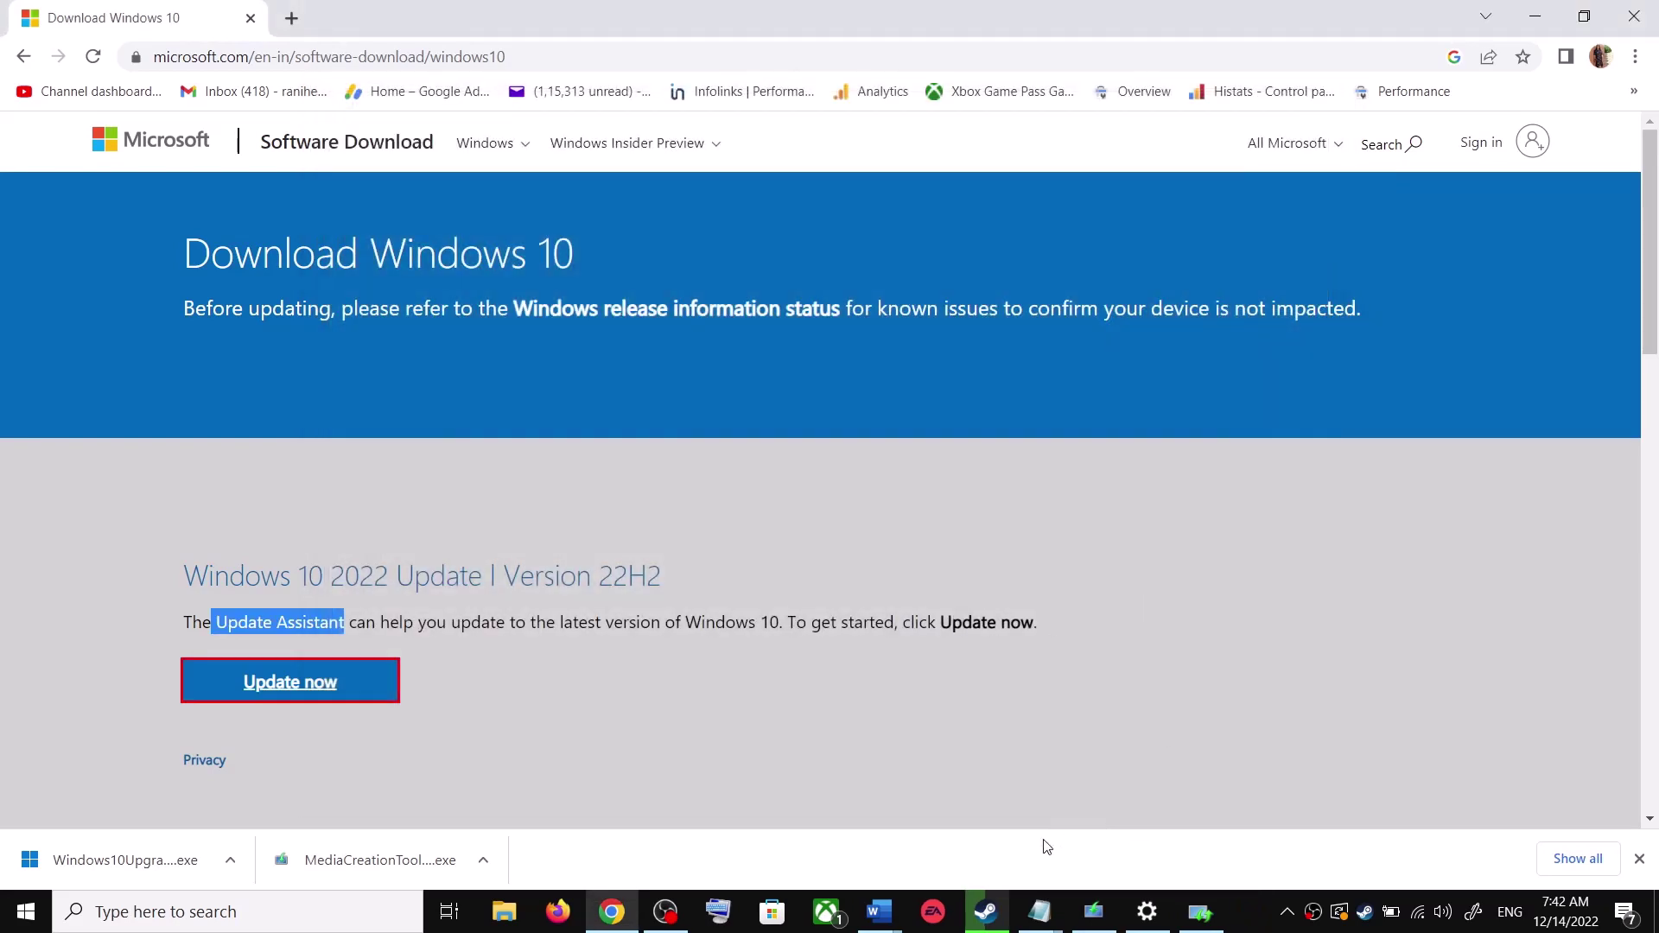
# Copy the Step 3 reset commands from 'SC config trustedinstaller start=auto' to 'net start appidsvc'.
pyautogui.moveTo(879, 912)
pyautogui.click(1020, 860)
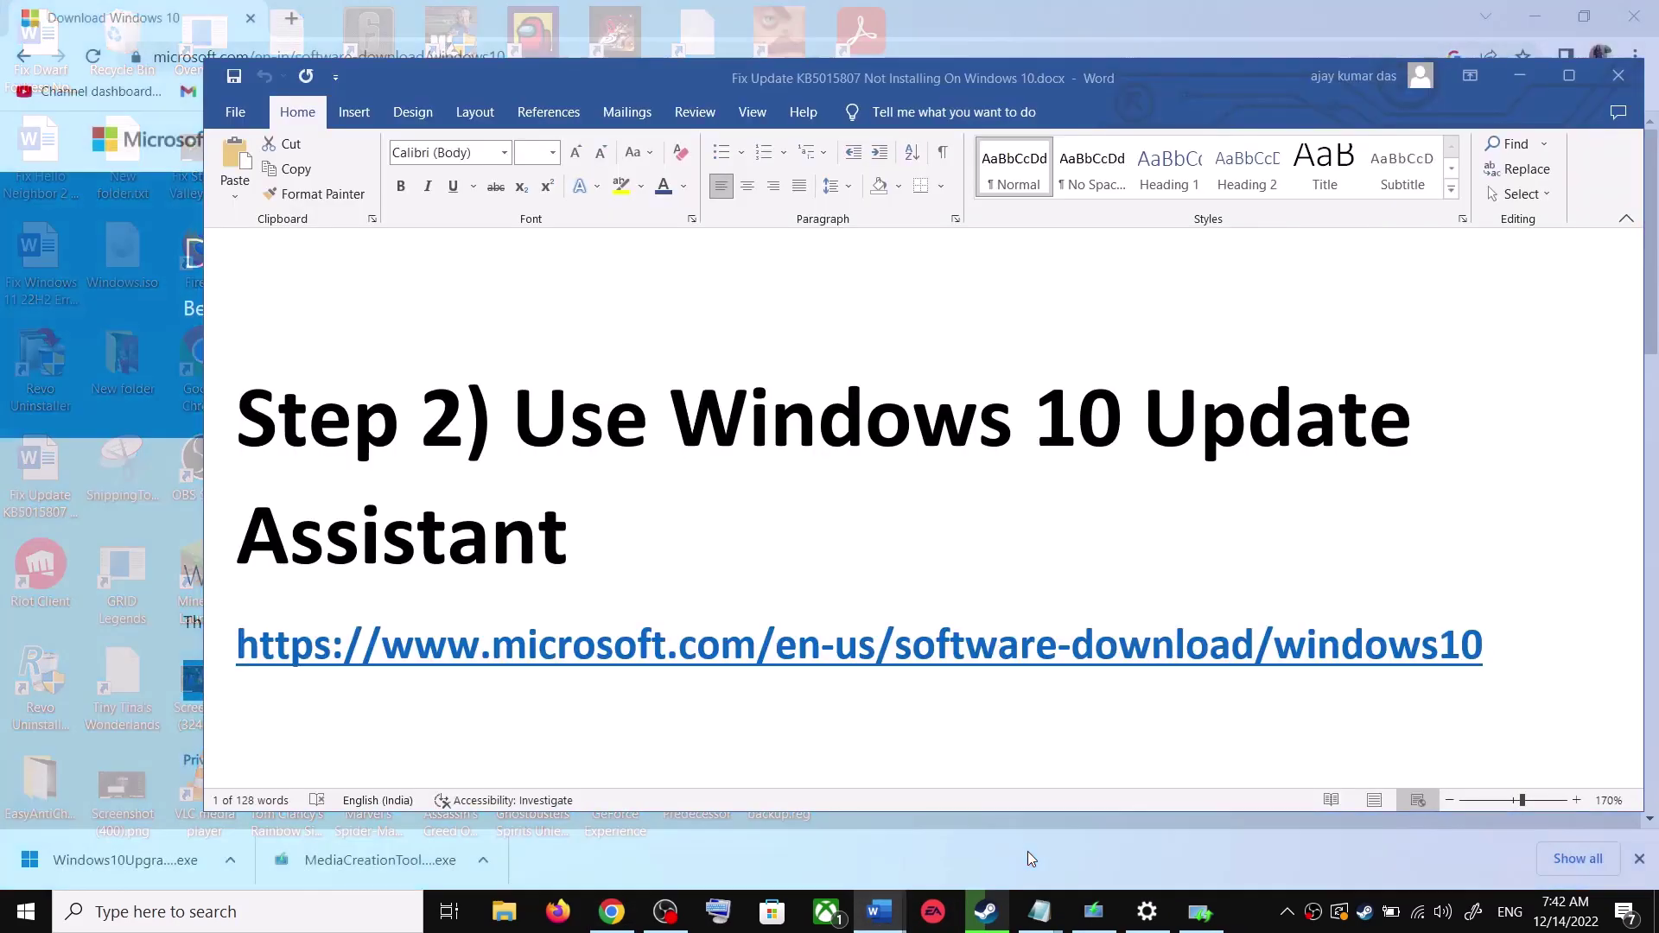
pyautogui.scroll(-5, 678, 583)
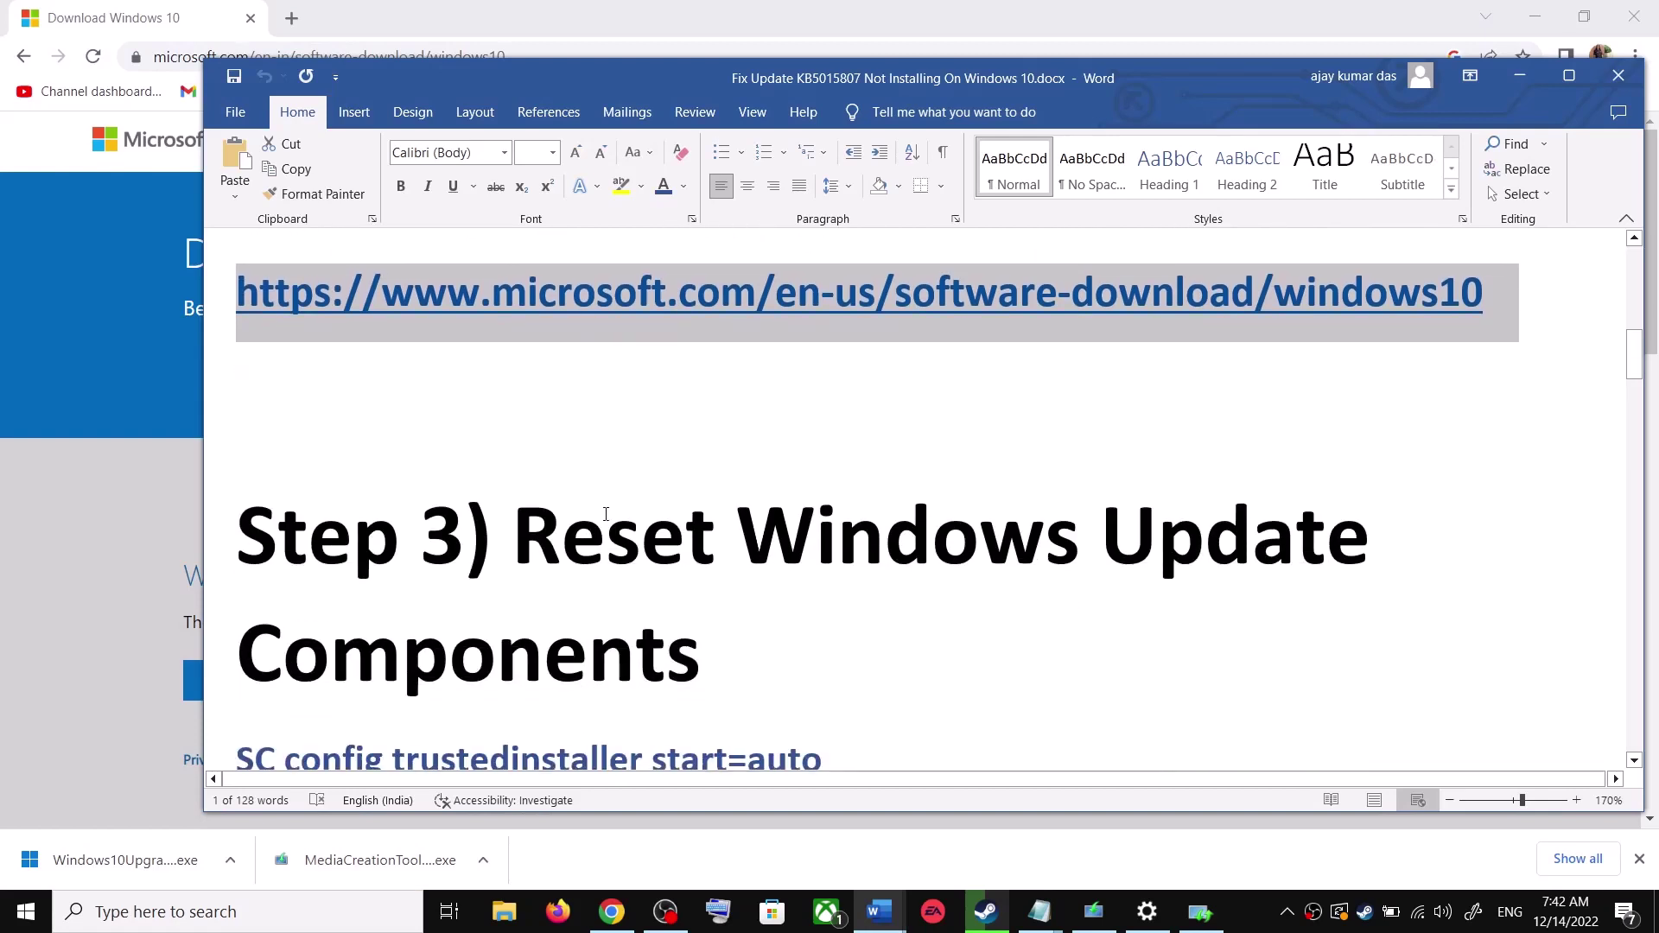
pyautogui.moveTo(525, 535); pyautogui.dragTo(702, 657)
pyautogui.scroll(-2, 361, 617)
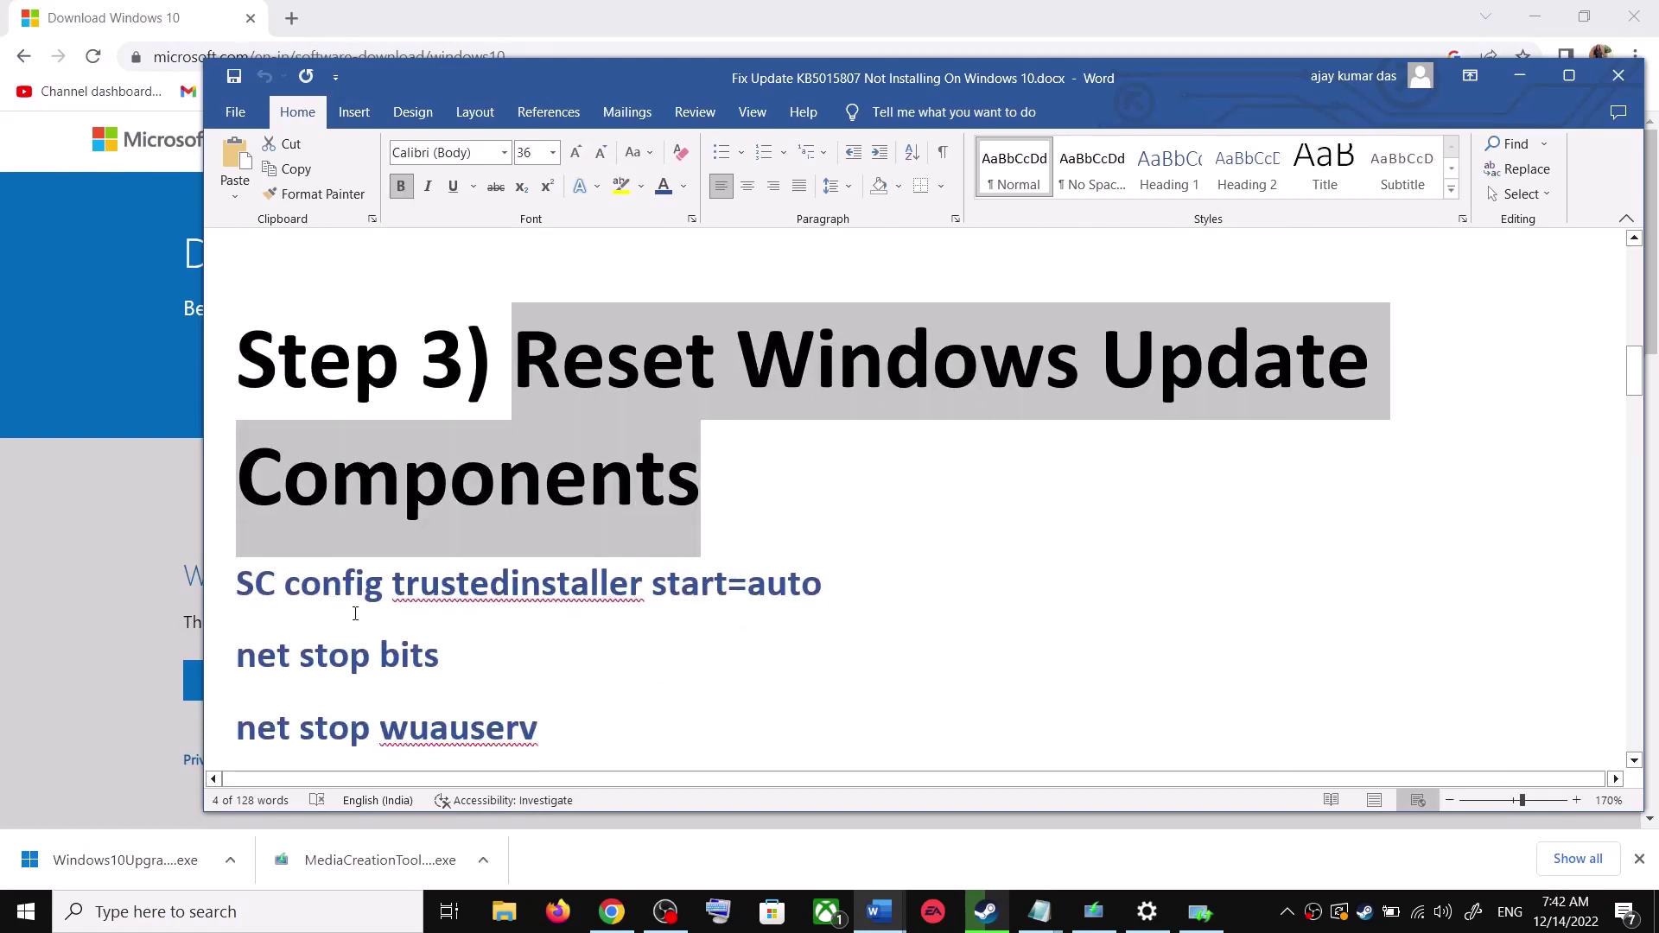
pyautogui.moveTo(238, 584); pyautogui.dragTo(545, 726)
pyautogui.scroll(-1, 474, 593)
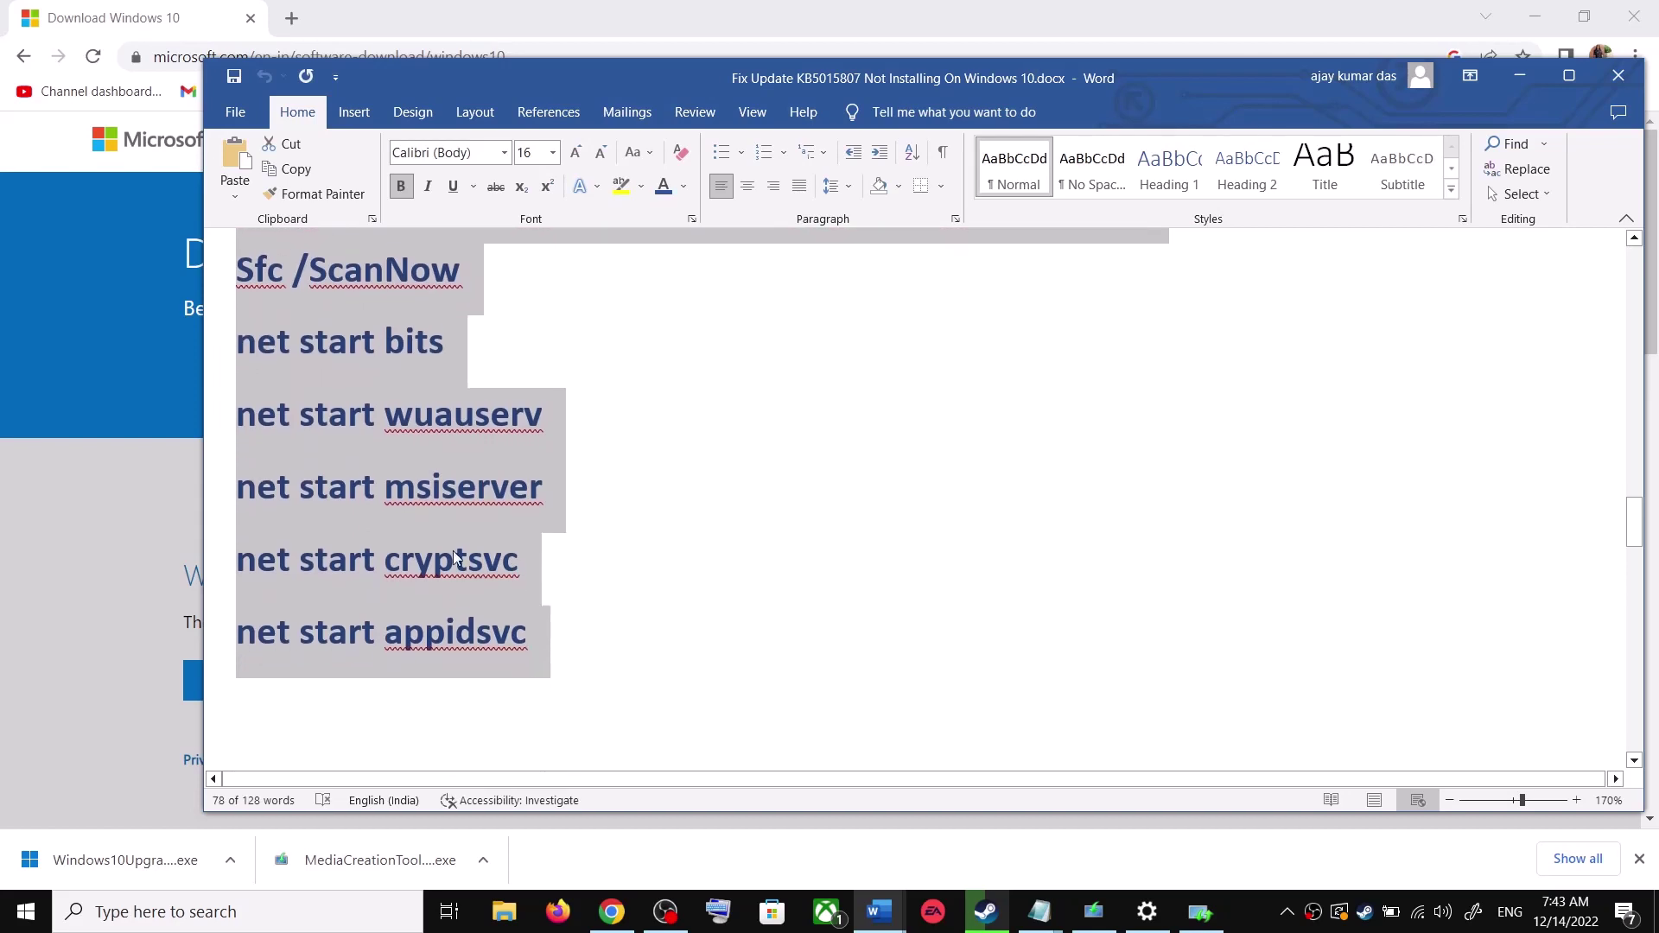
pyautogui.rightClick(444, 492)
pyautogui.click(512, 563)
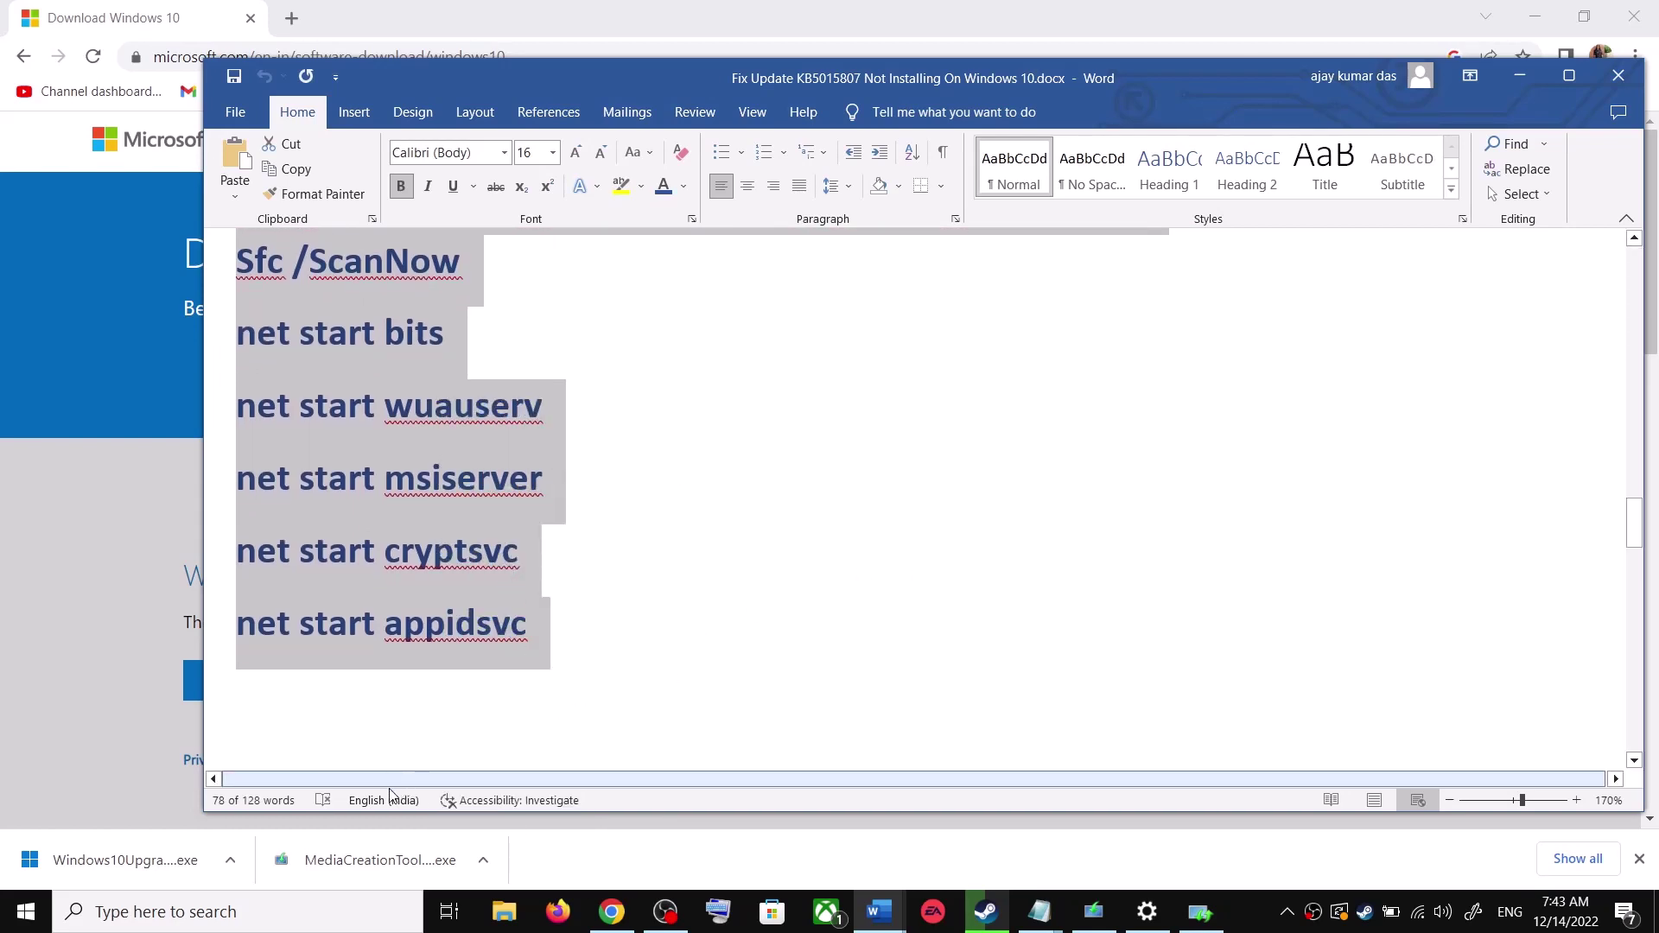
# Open Notepad from search and paste in the copied reset commands.
pyautogui.click(320, 910)
pyautogui.write('o')
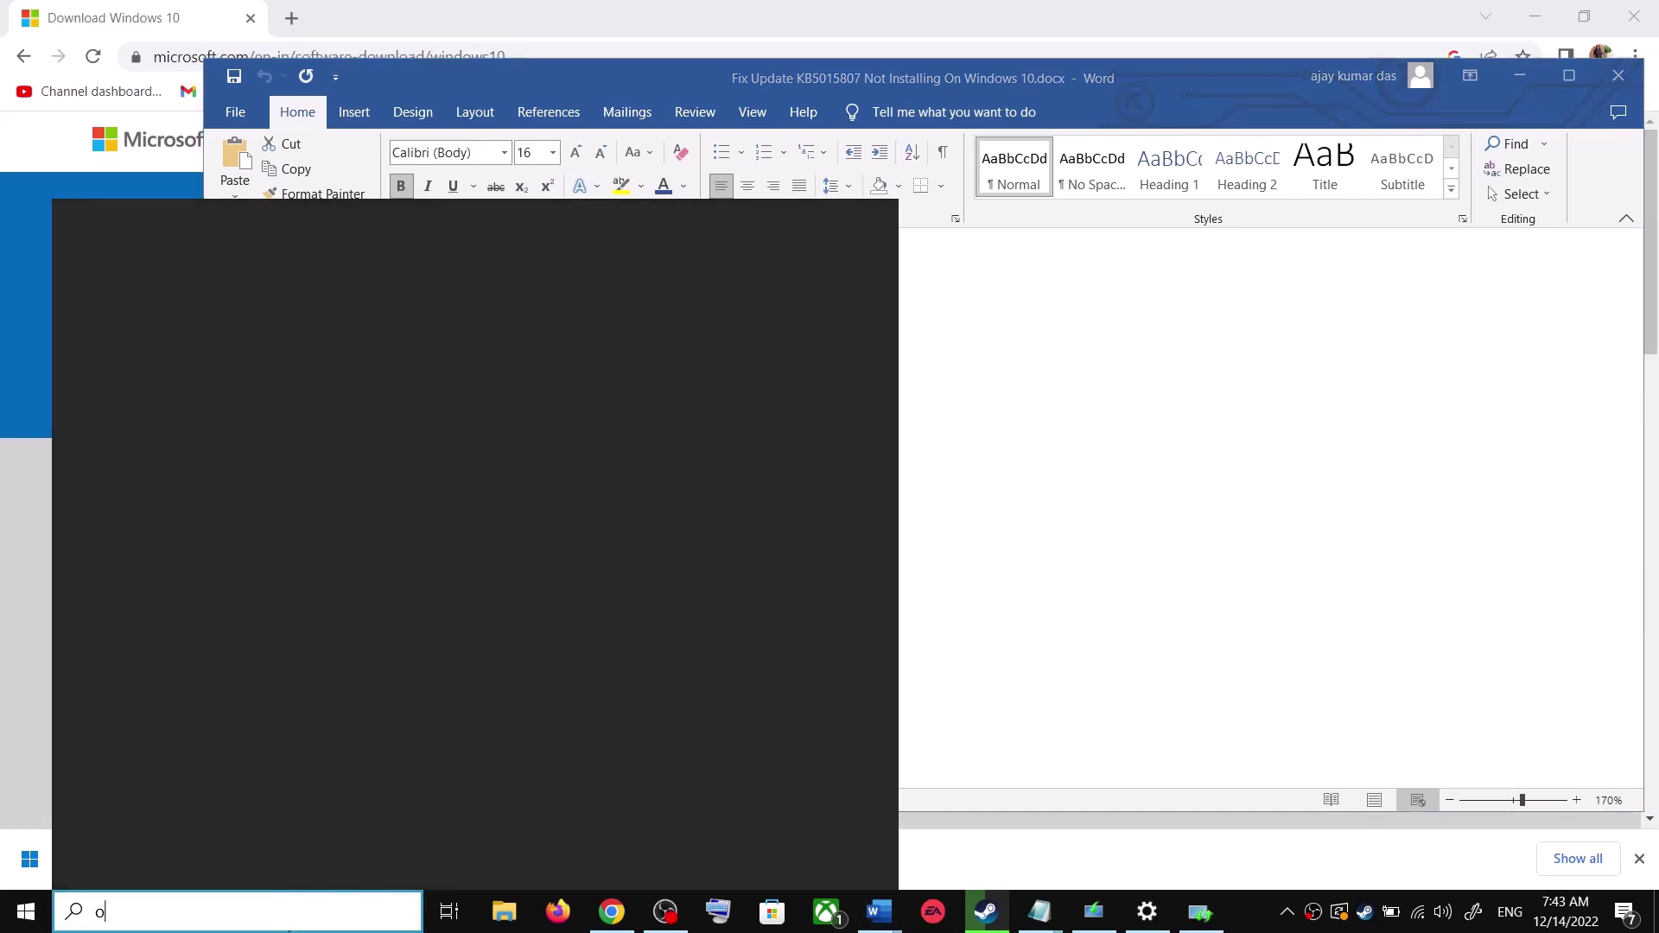
pyautogui.write('te')
pyautogui.click(289, 319)
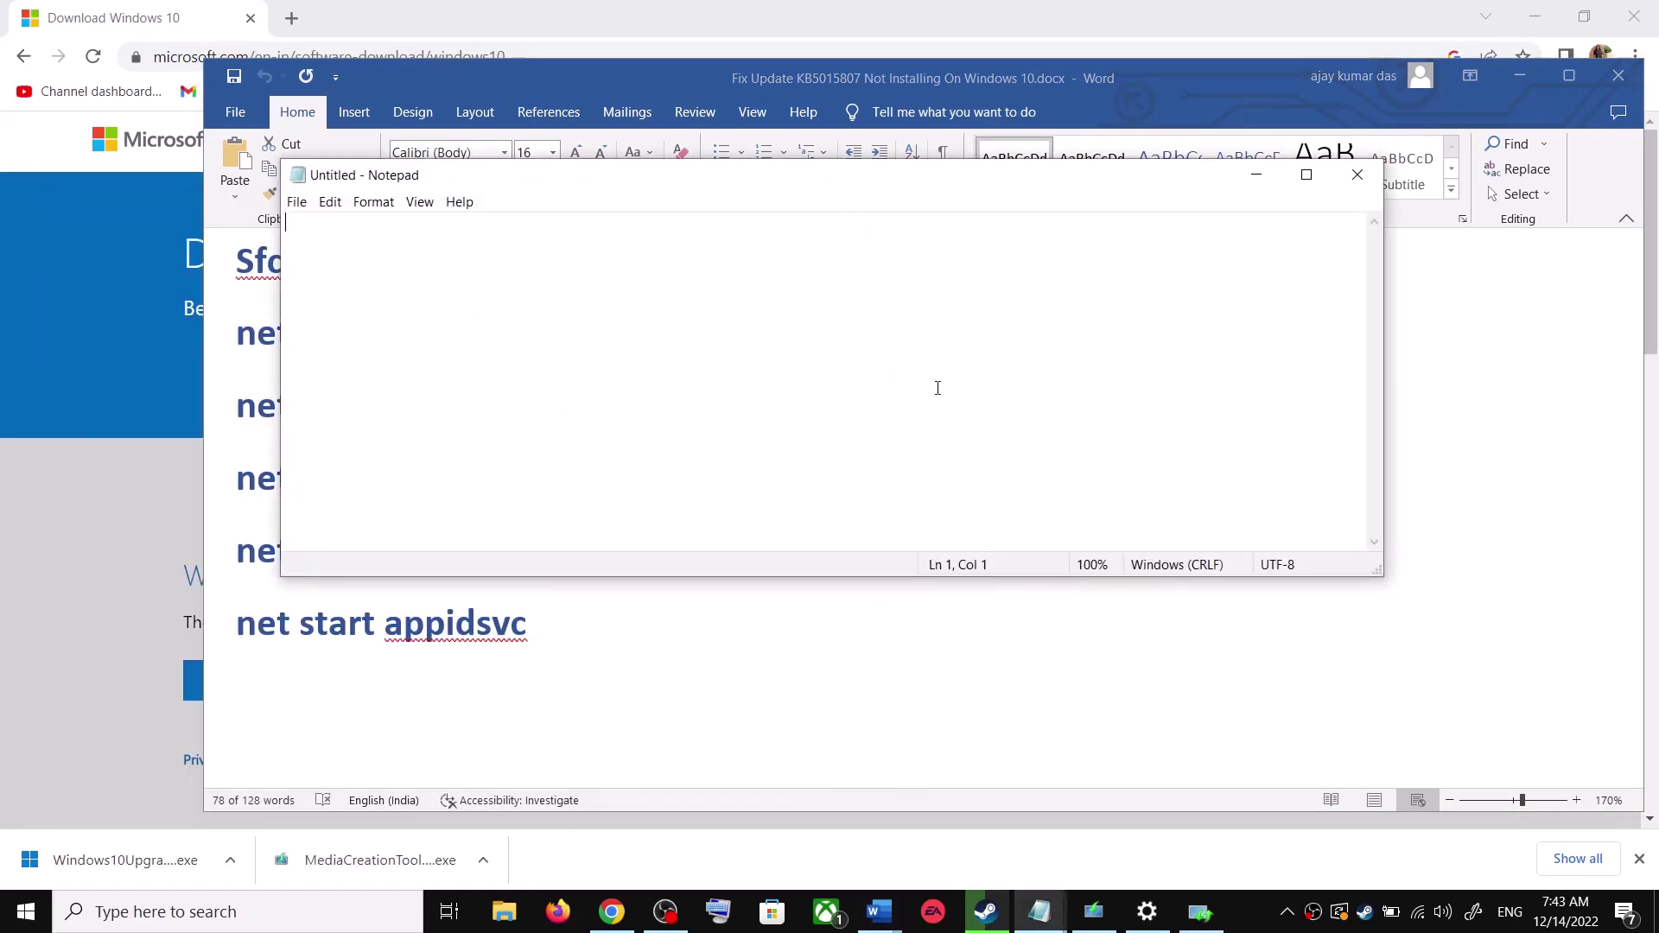
pyautogui.hotkey('ctrl', 'v')
pyautogui.scroll(3, 509, 402)
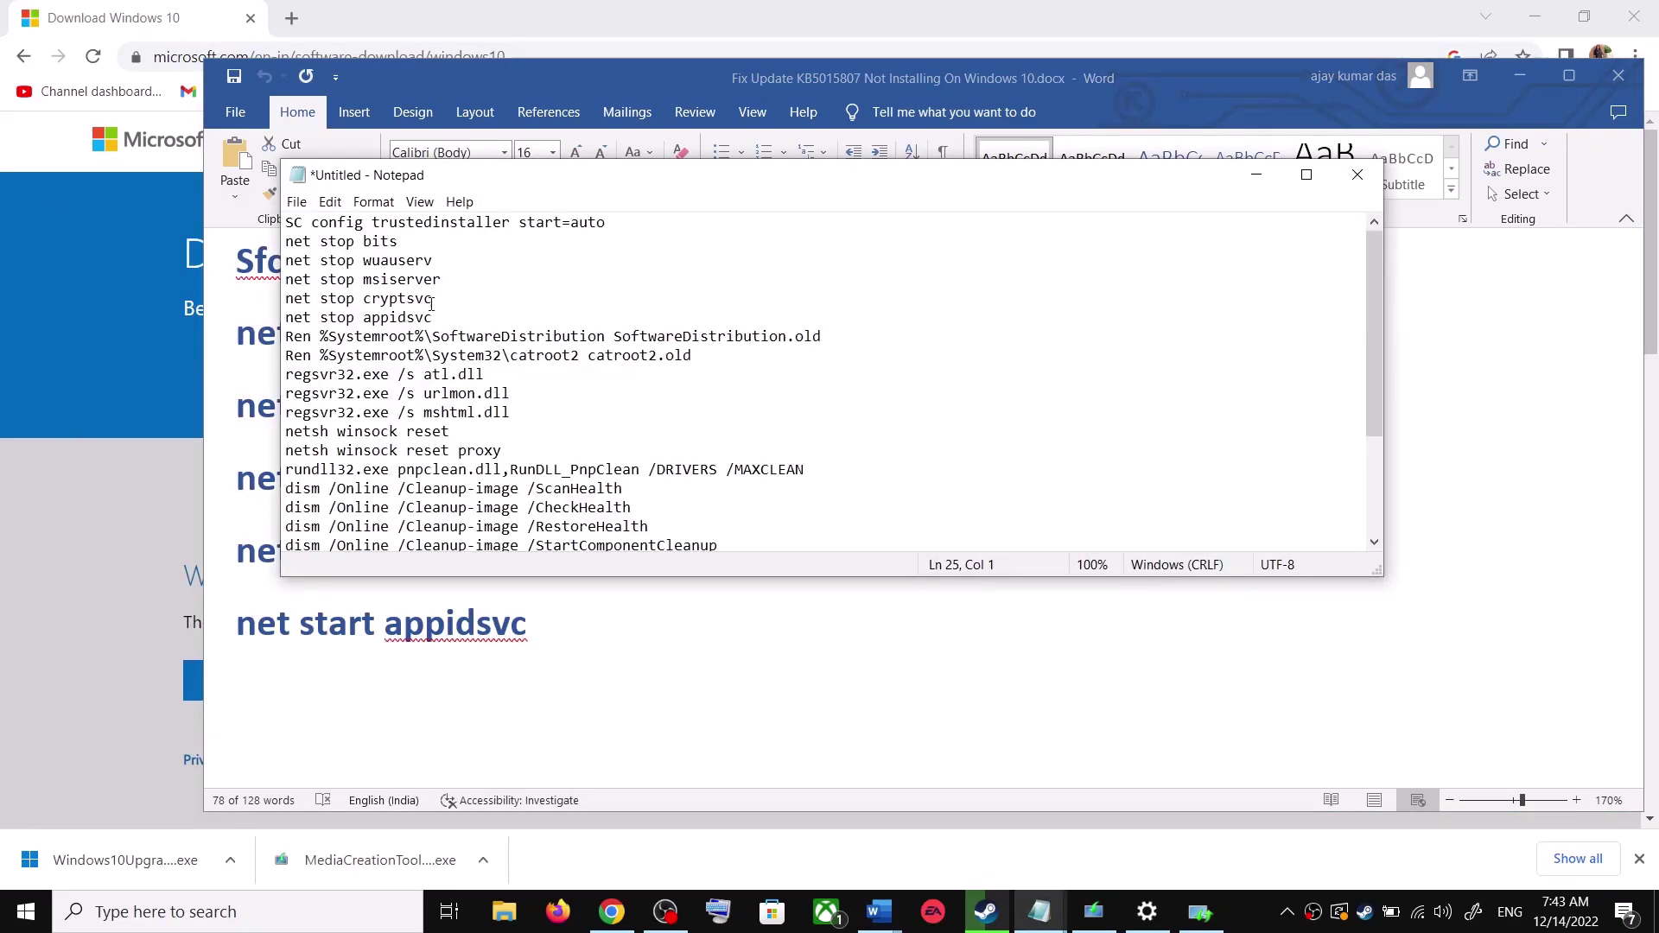
# Open Save As on the Desktop folder and take the file name Wufix.bat from the Word guide.
pyautogui.click(296, 201)
pyautogui.click(337, 308)
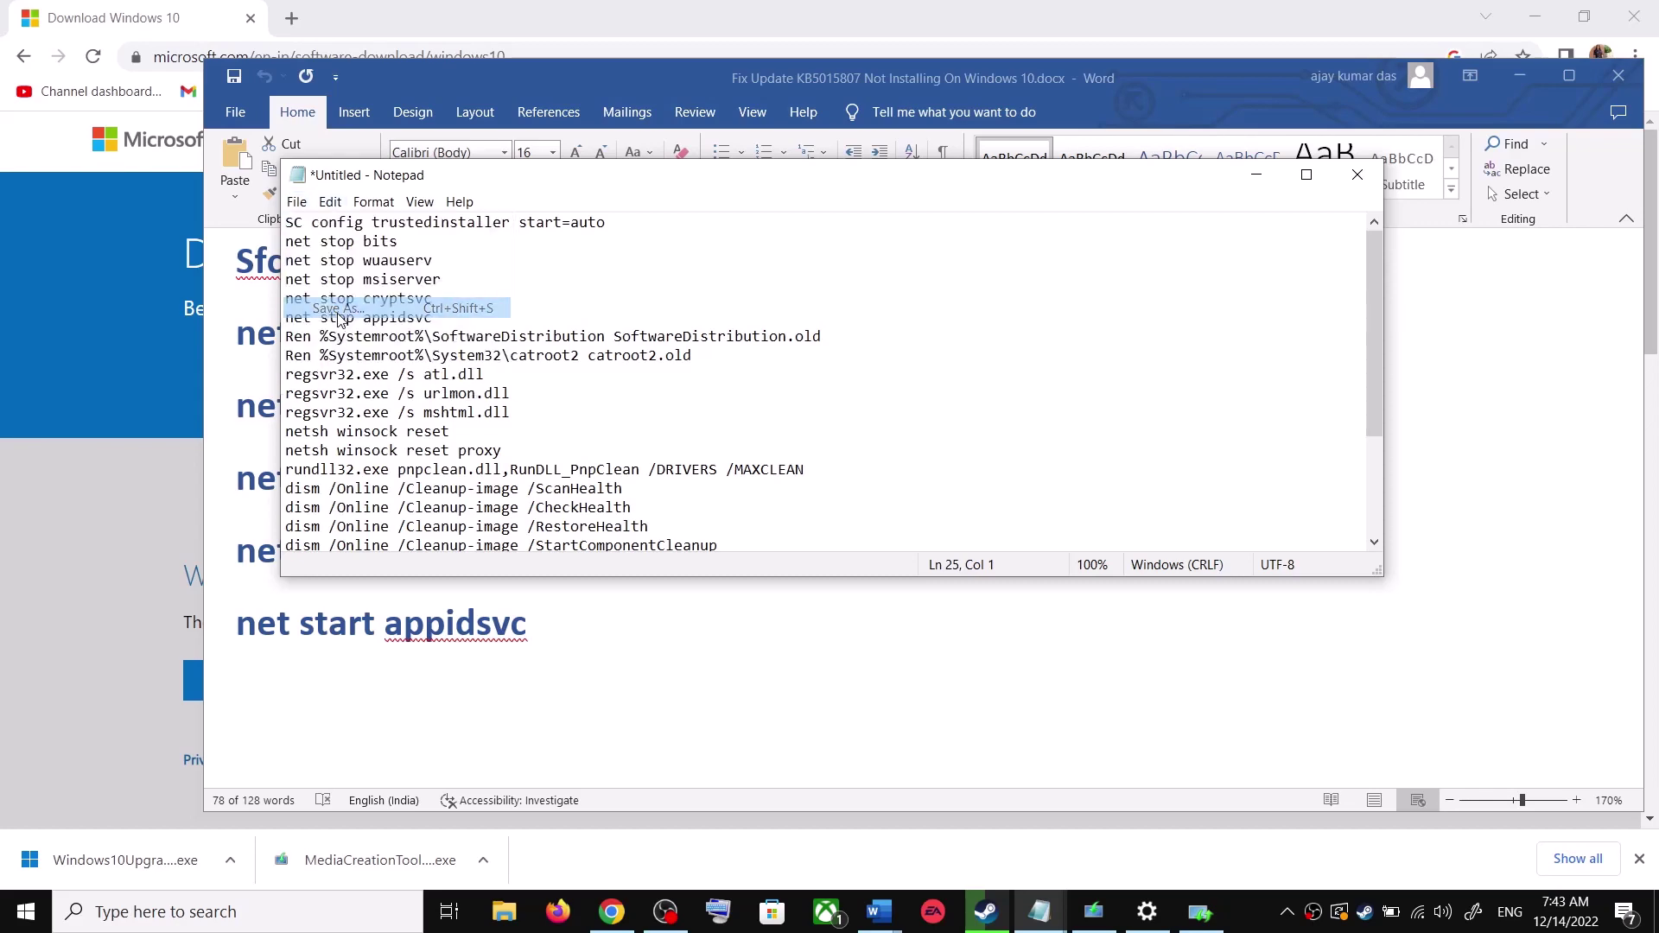
pyautogui.click(376, 404)
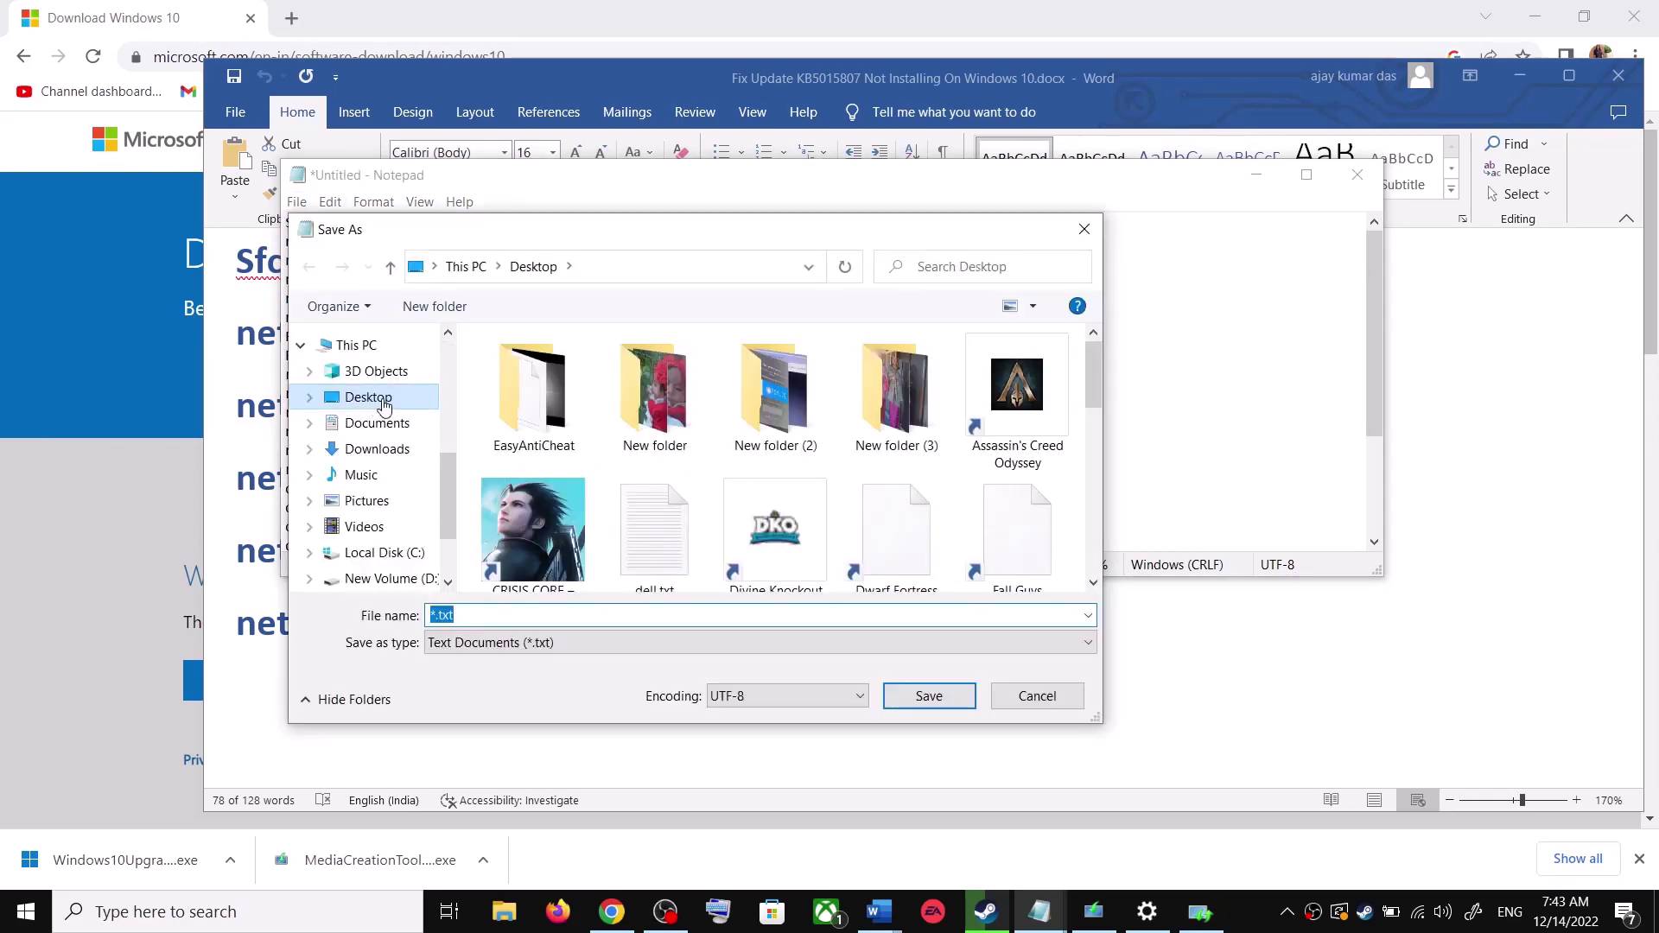
pyautogui.click(265, 508)
pyautogui.scroll(-4, 400, 519)
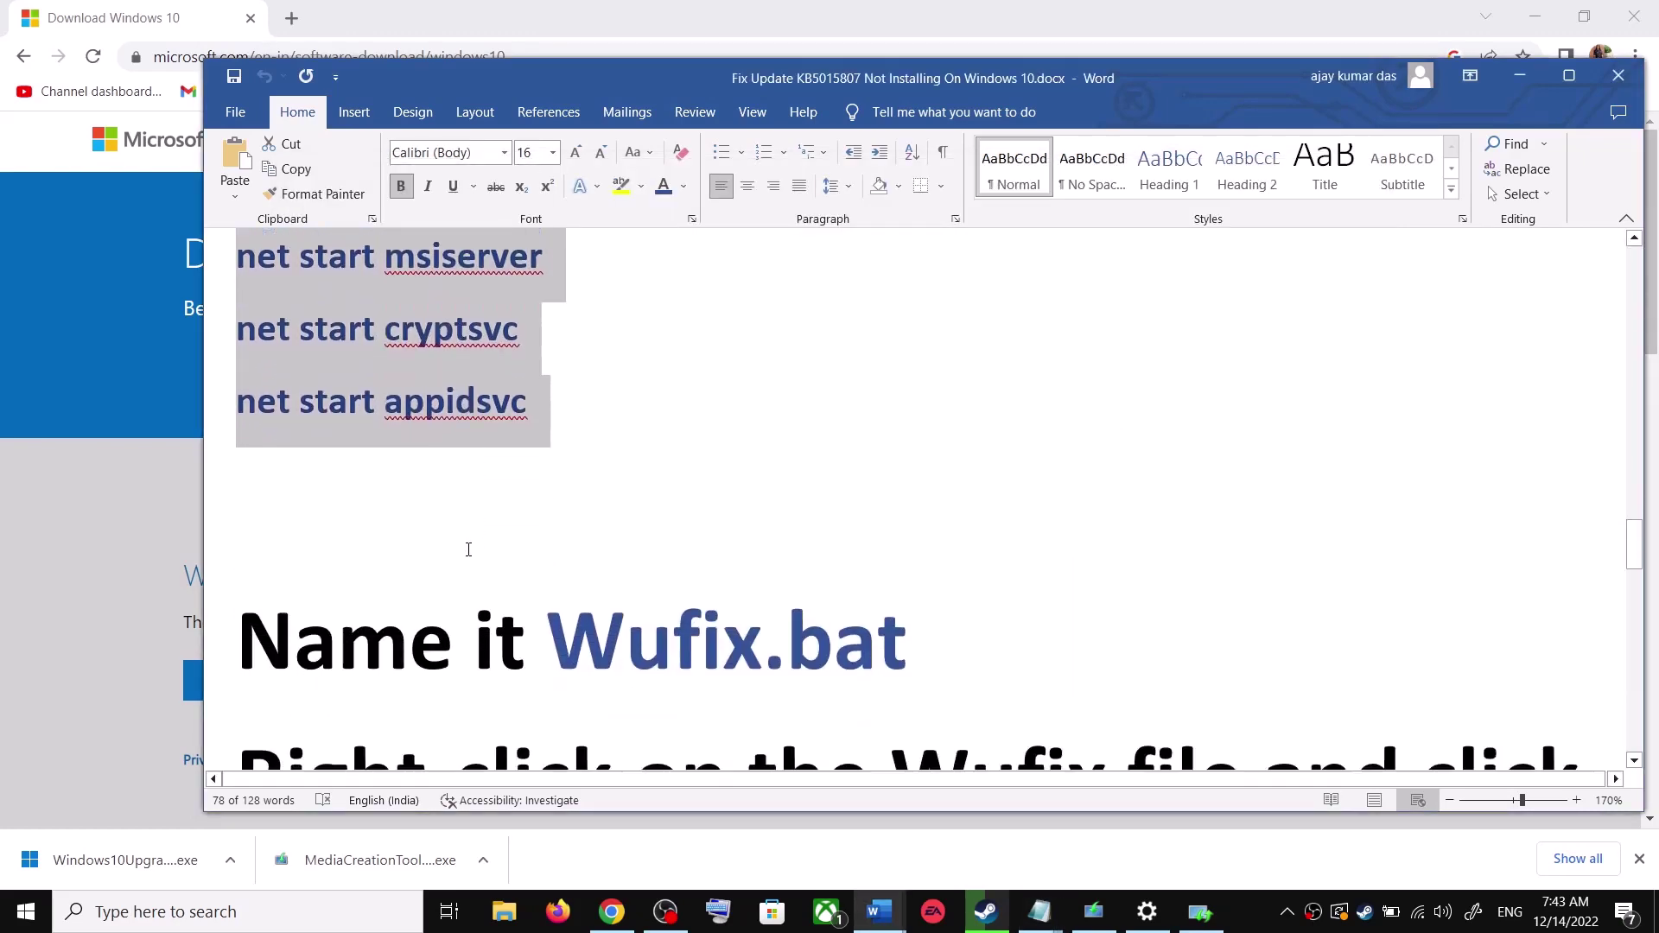
pyautogui.doubleClick(814, 605)
pyautogui.hotkey('ctrl', 'c')
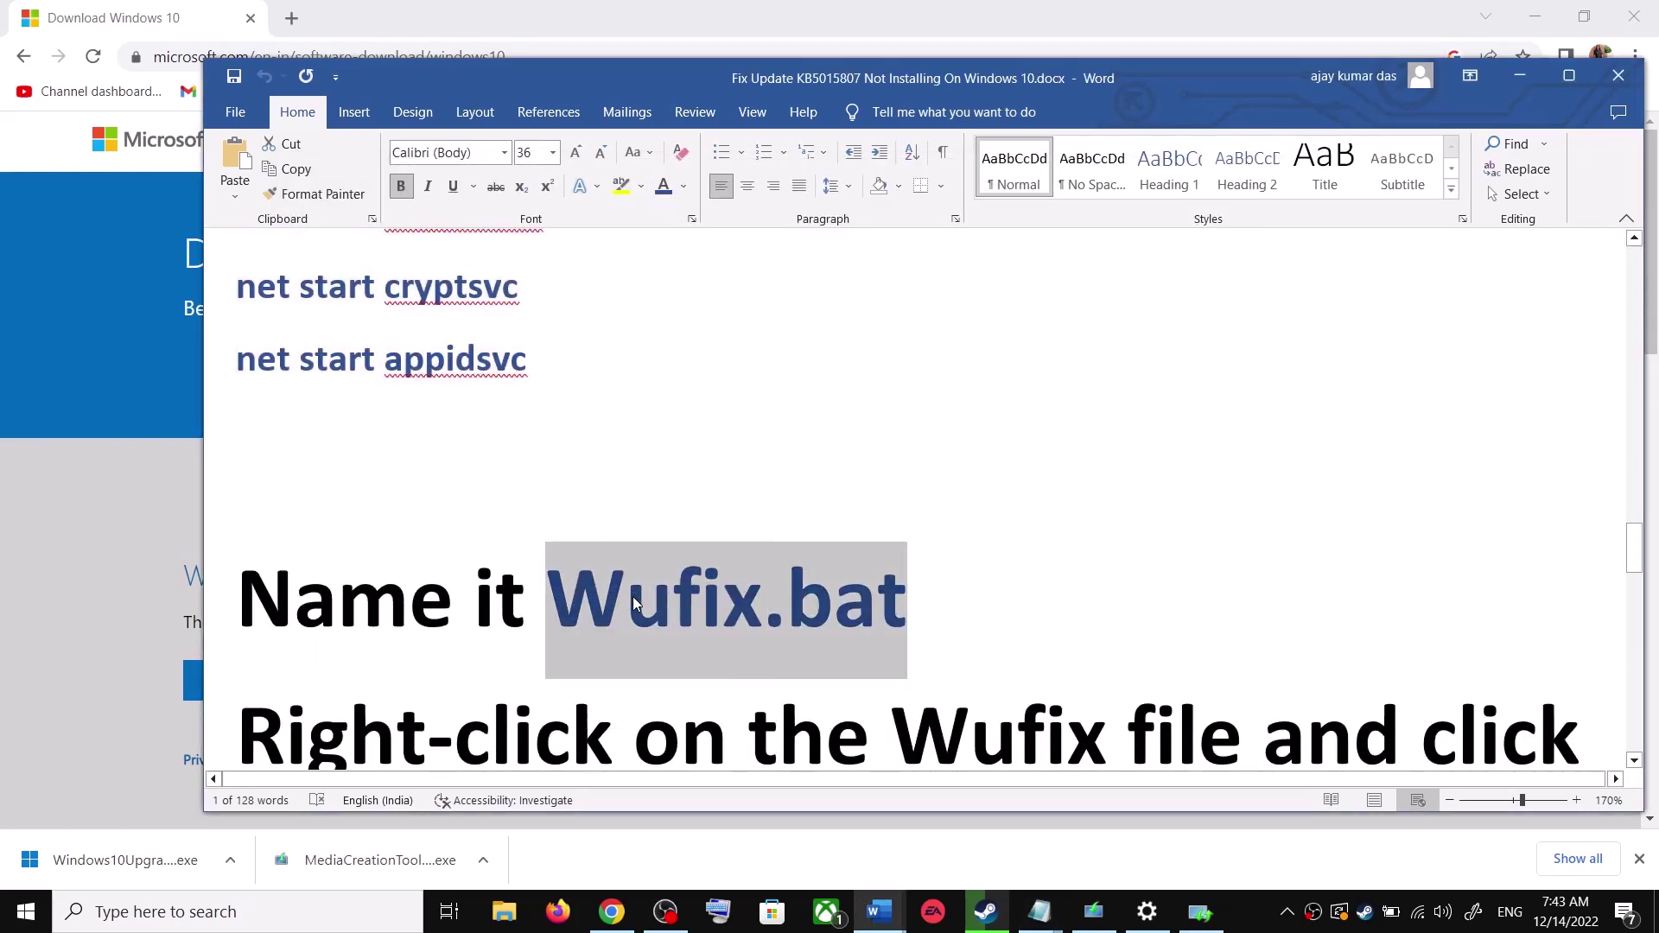
pyautogui.hotkey('alt', 'Tab')
# Save the script as Wufix.bat with the All Files (*.*) type, then show the desktop.
pyautogui.doubleClick(600, 614)
pyautogui.hotkey('ctrl', 'v')
pyautogui.click(543, 650)
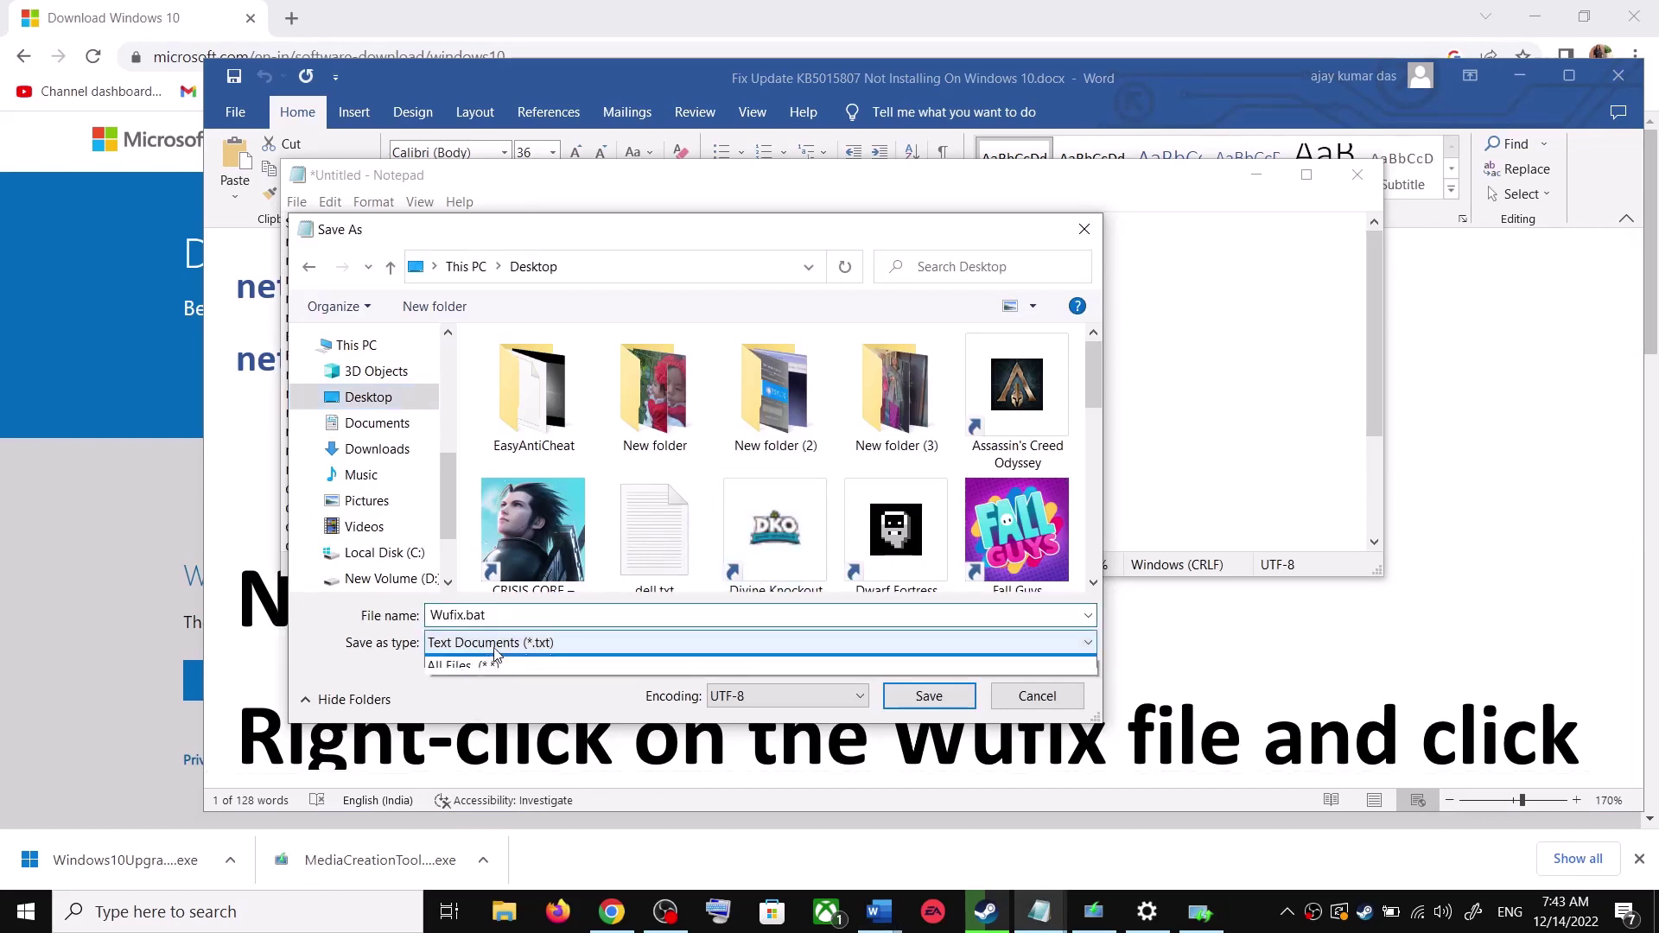
pyautogui.click(525, 682)
pyautogui.click(948, 696)
pyautogui.press('super+d')
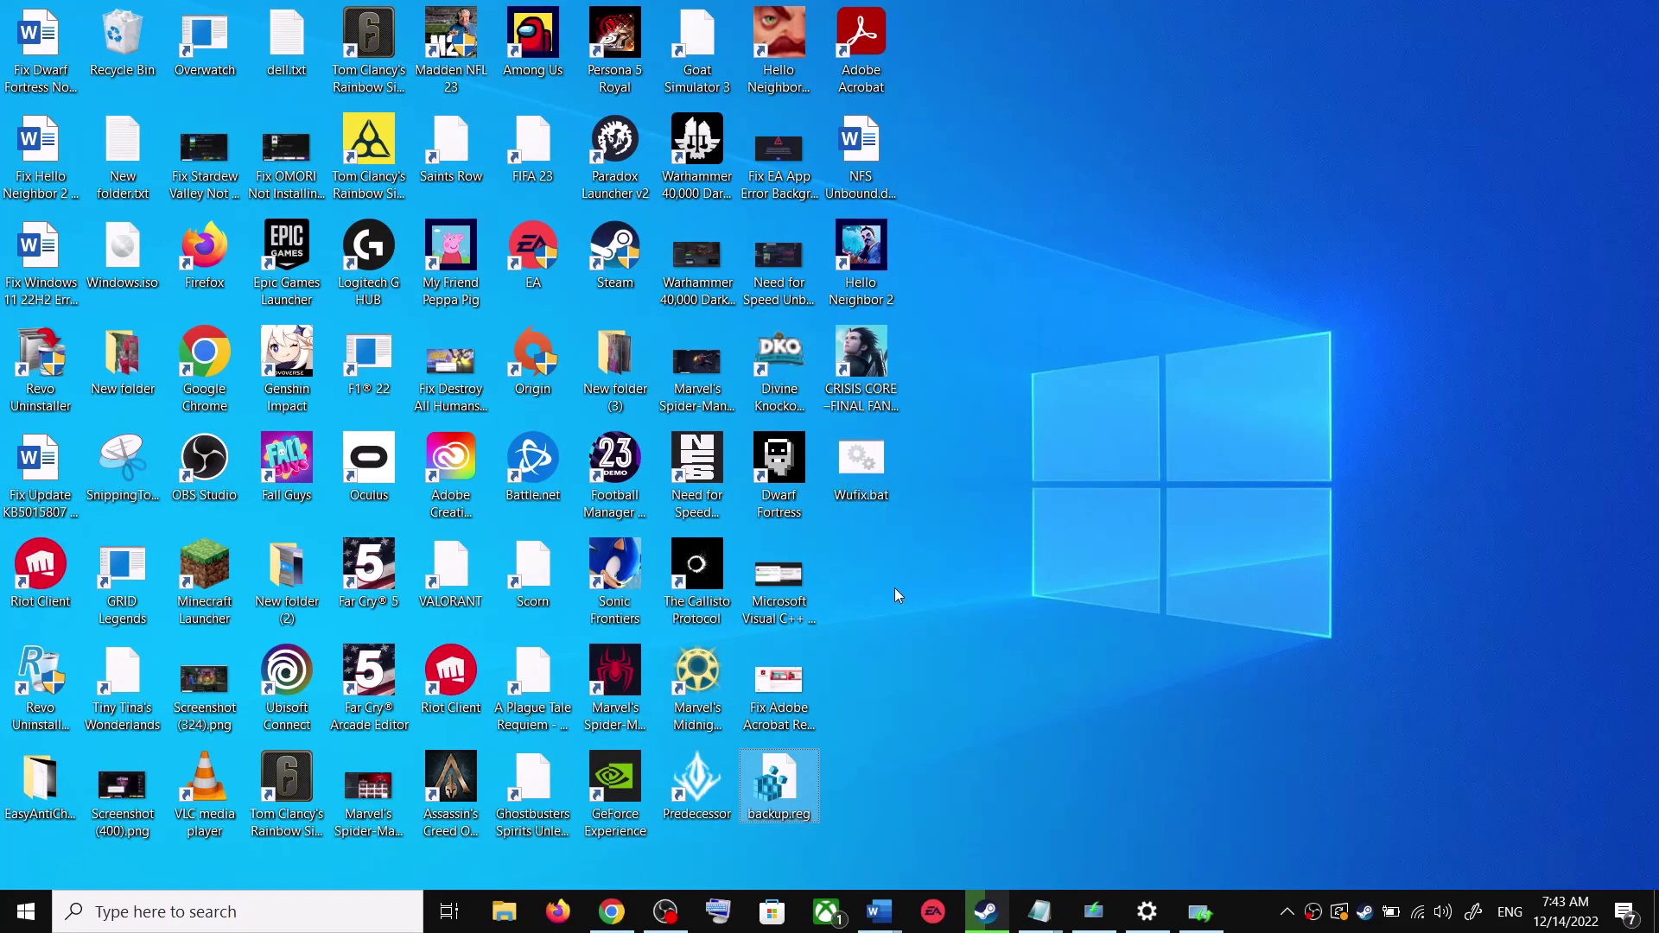
# Run Wufix.bat from the desktop as administrator.
pyautogui.click(869, 466)
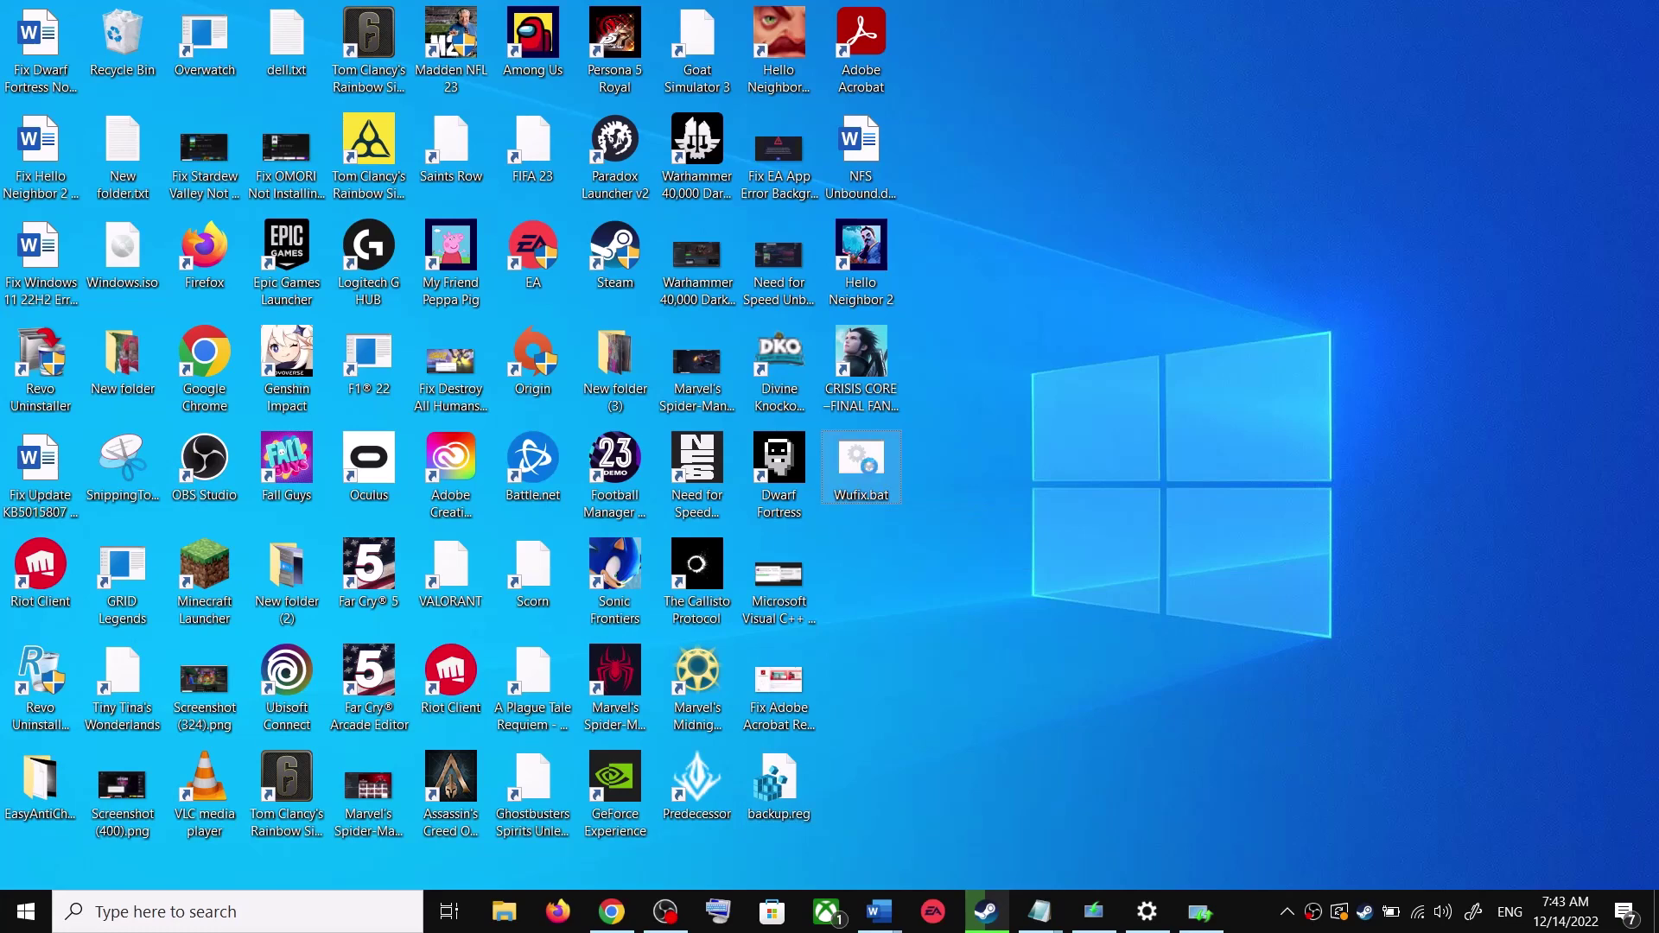
pyautogui.rightClick(870, 466)
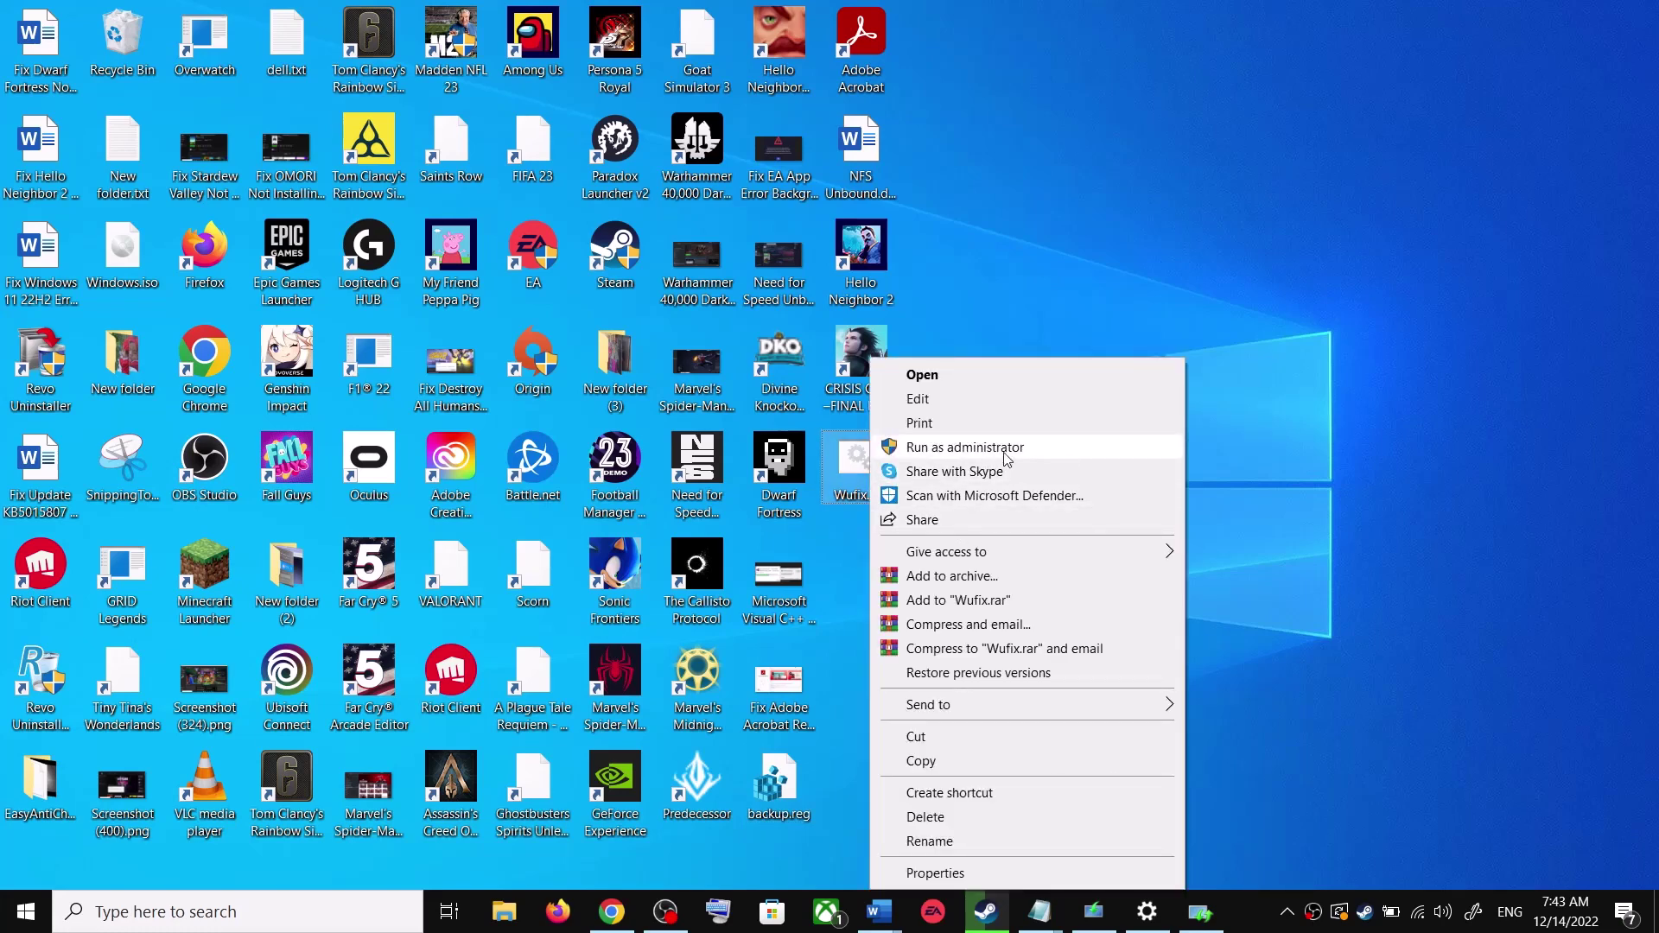
pyautogui.click(968, 447)
pyautogui.rightClick(861, 481)
pyautogui.click(970, 446)
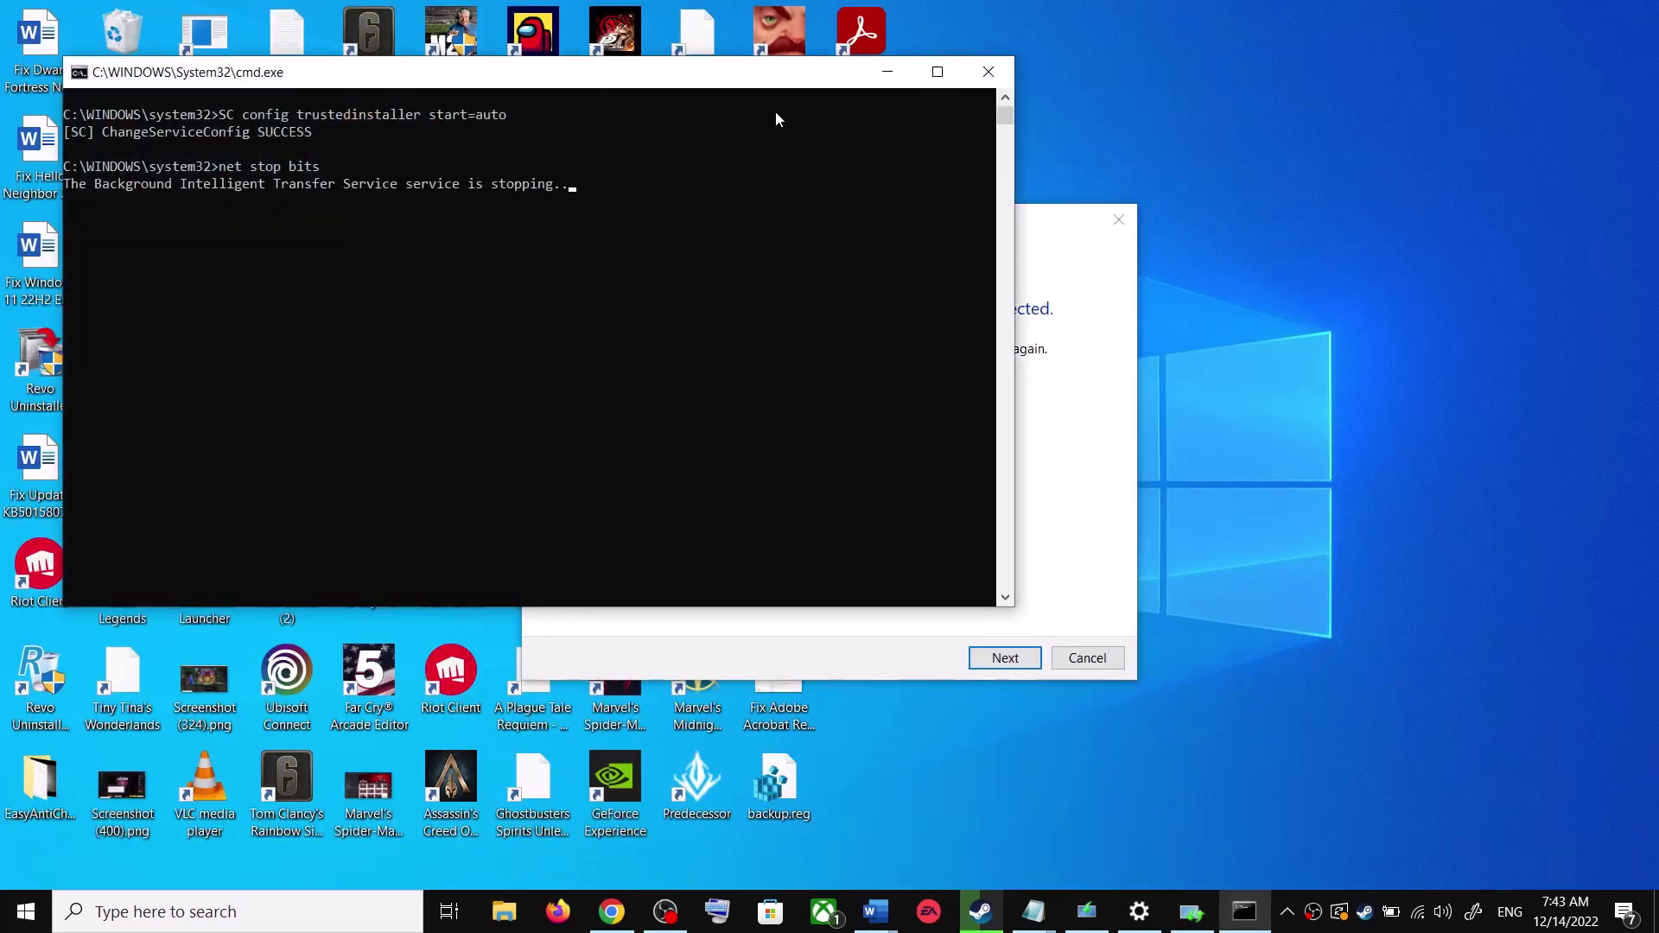
# Move the Command Prompt window aside and check the Start menu power options without restarting.
pyautogui.moveTo(752, 78); pyautogui.dragTo(942, 232)
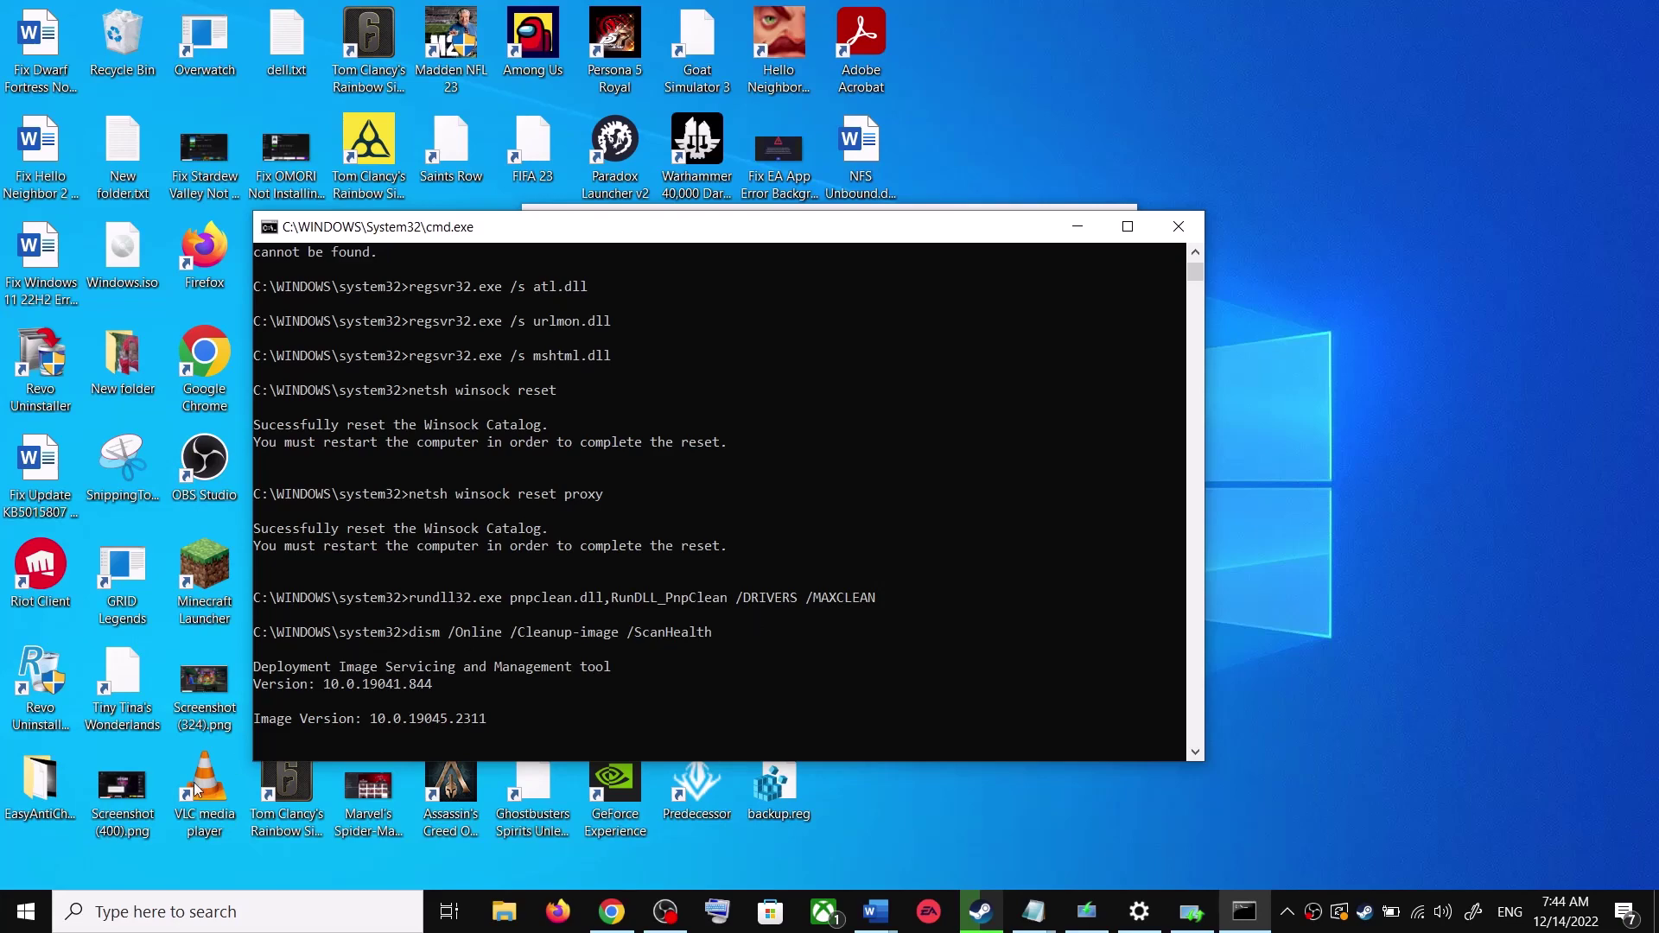
pyautogui.click(24, 912)
pyautogui.click(34, 869)
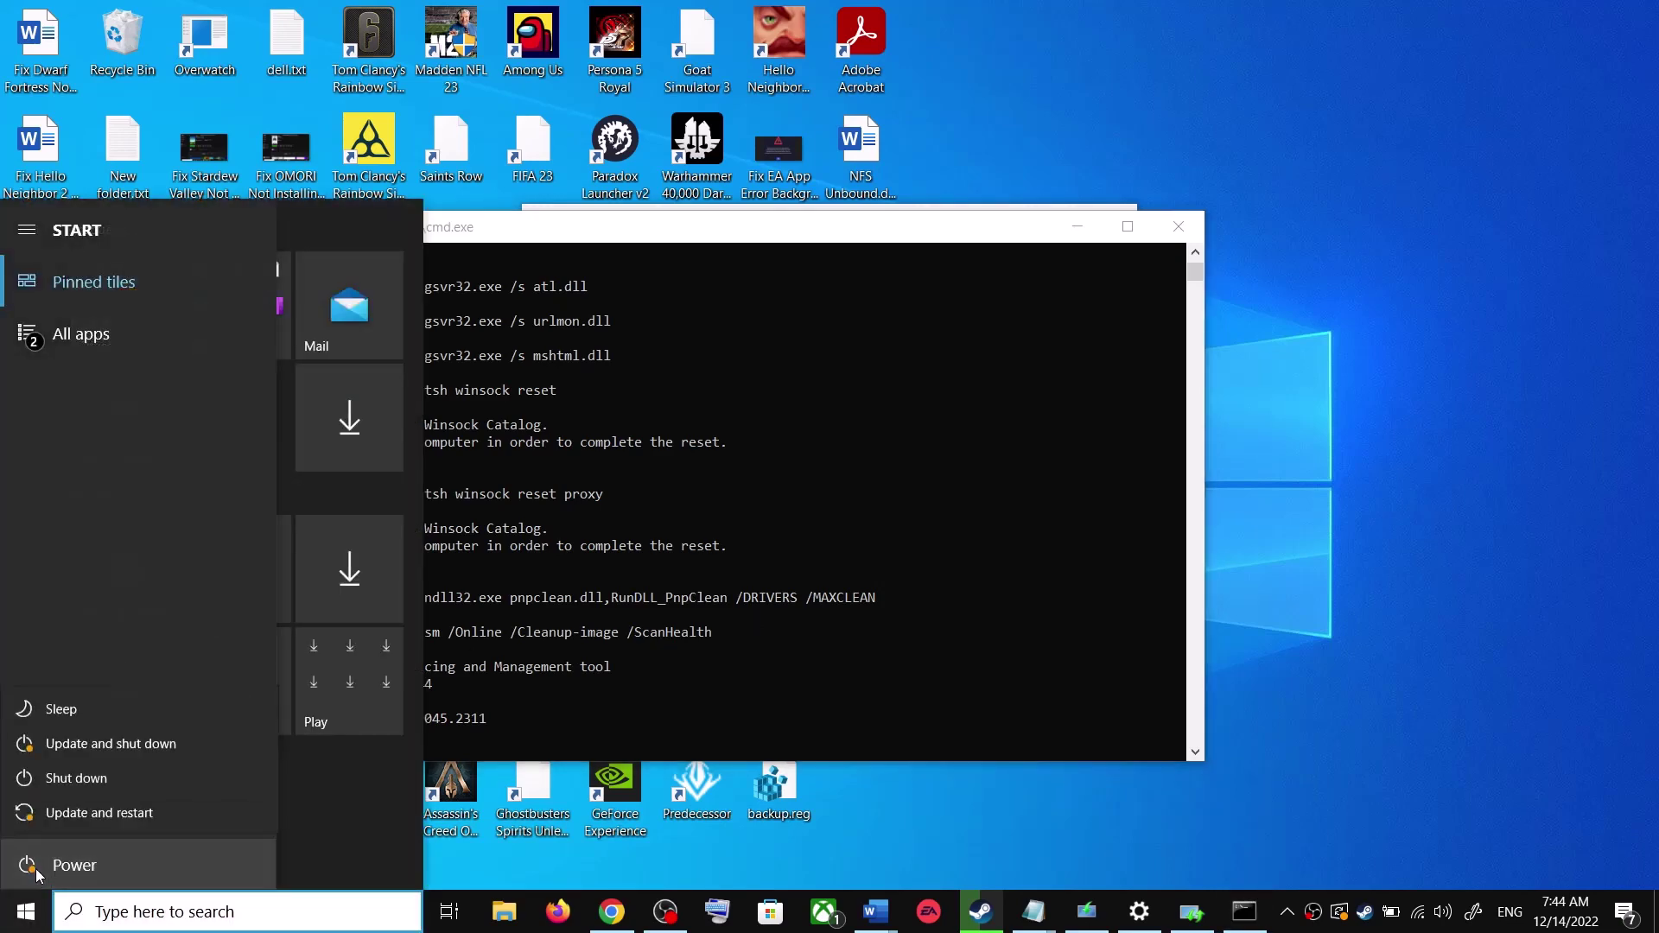
pyautogui.click(1375, 590)
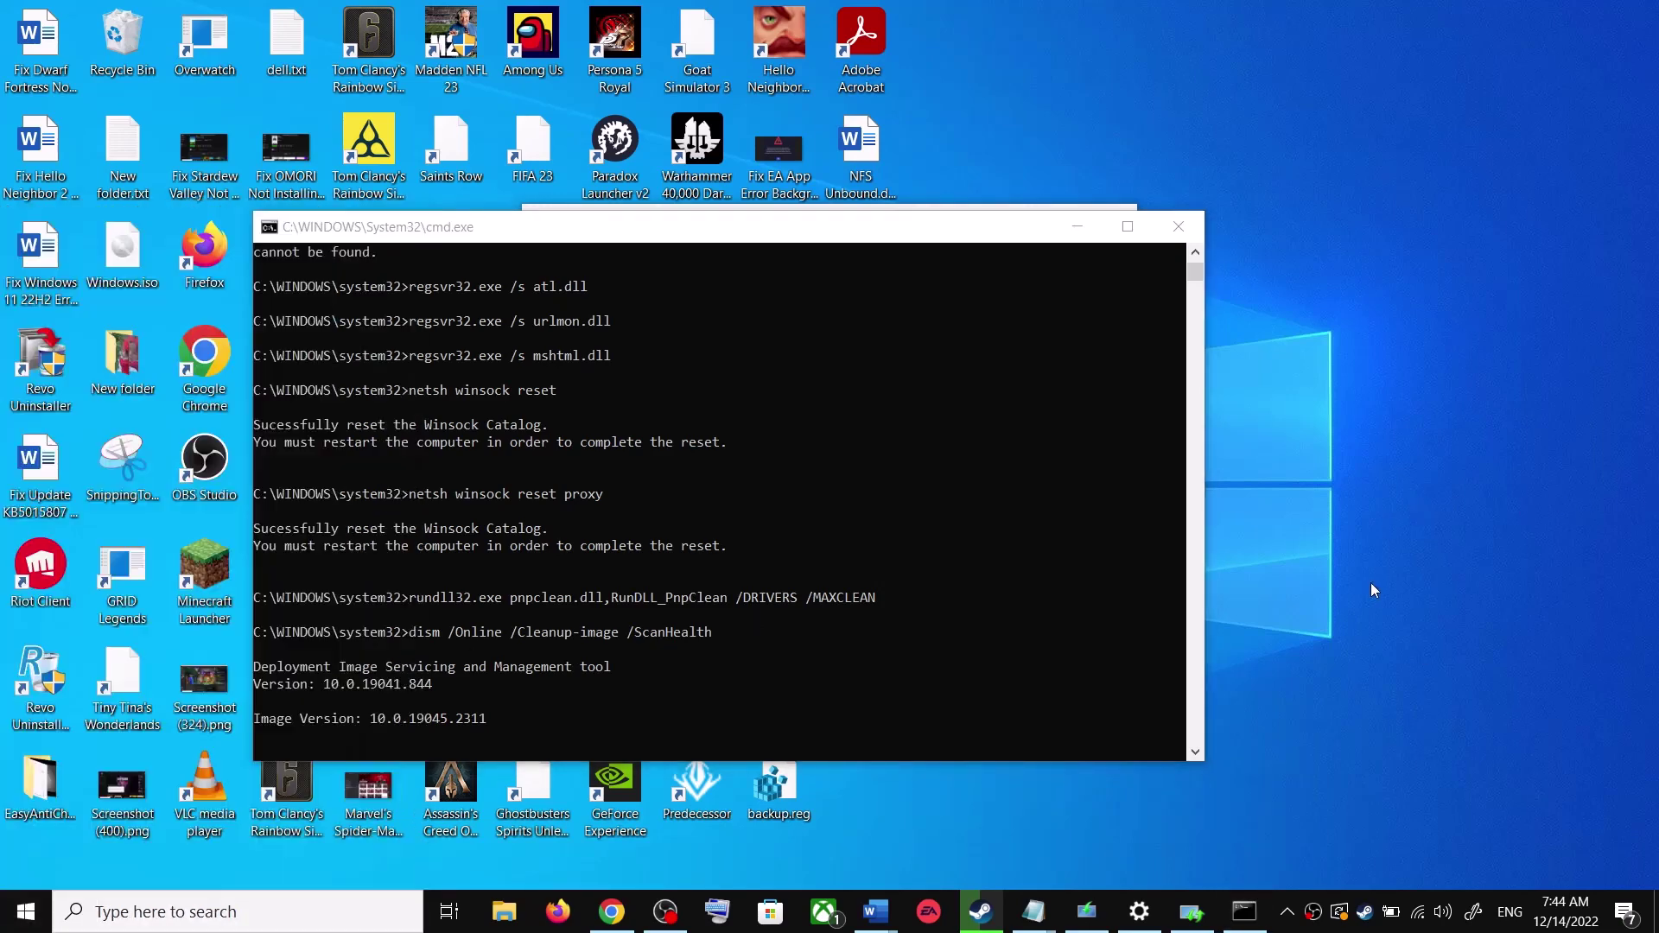
# Close the Settings window from its taskbar icon and return to the Word guide.
pyautogui.rightClick(1137, 921)
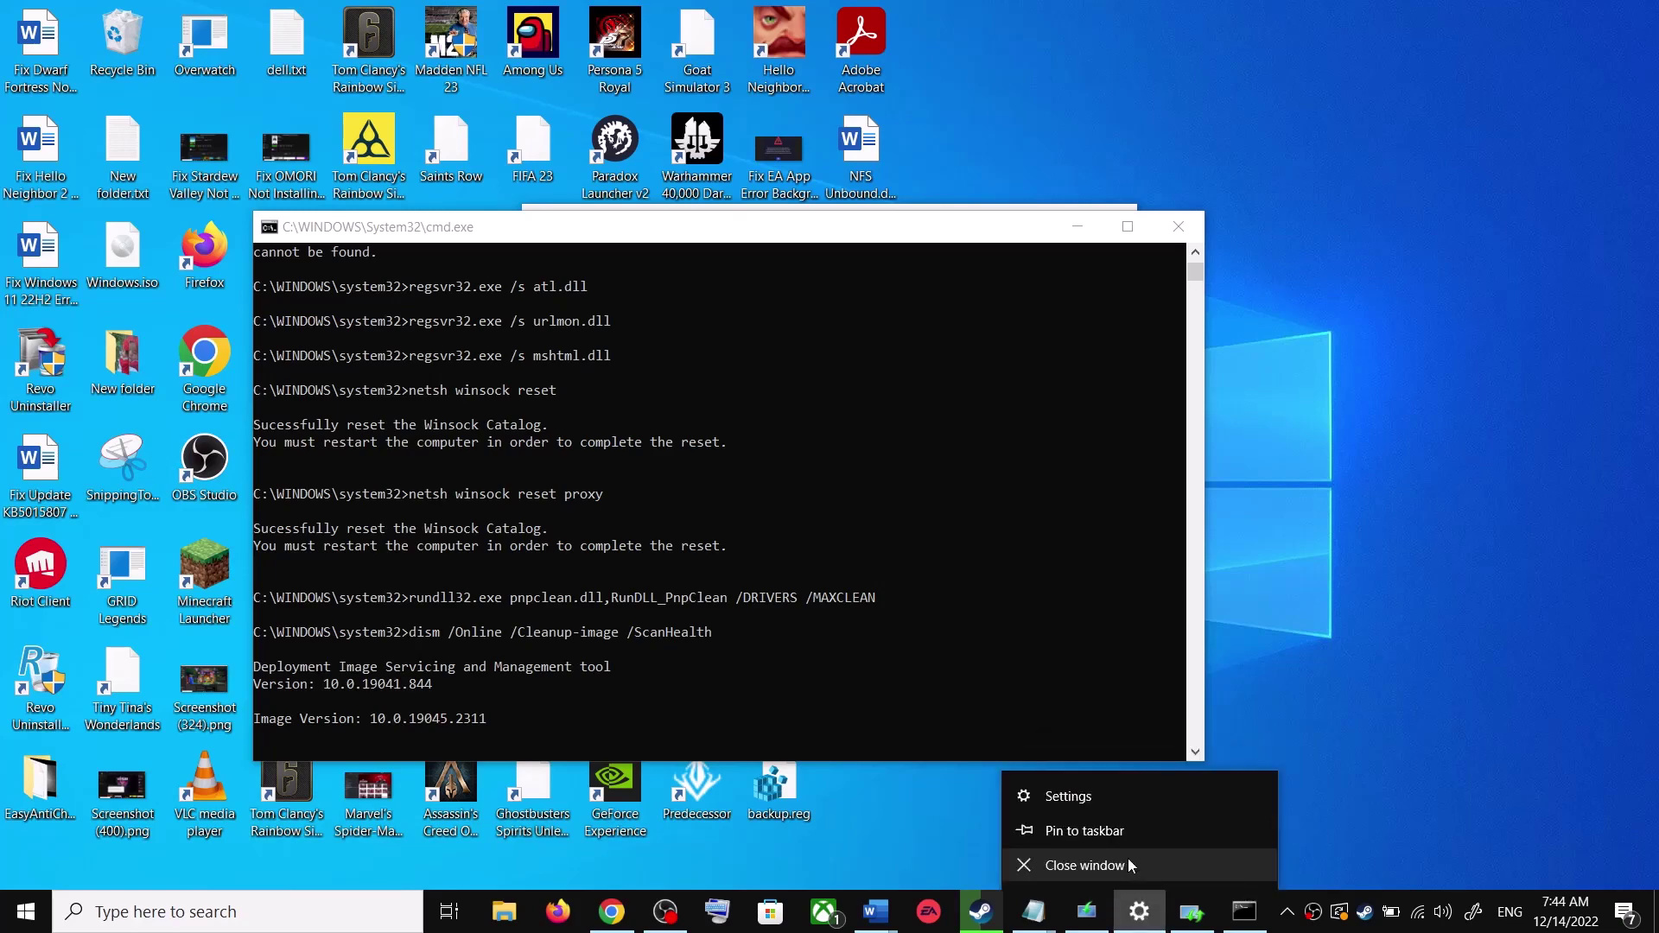
pyautogui.click(1137, 866)
pyautogui.click(879, 912)
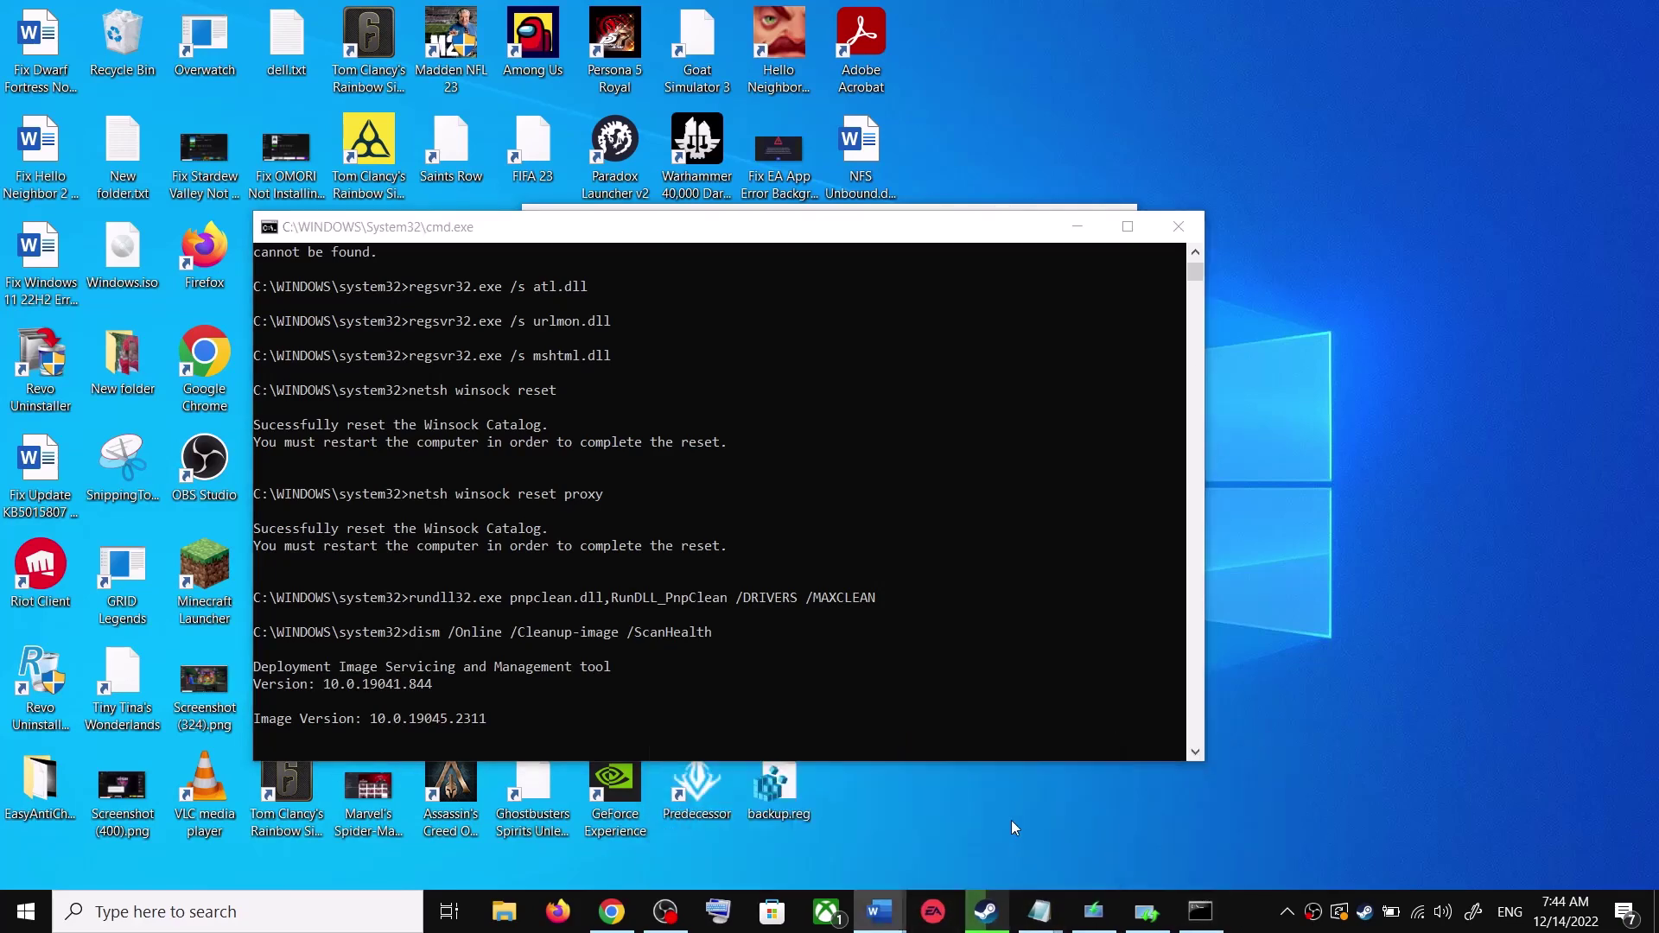
# Highlight the guide's Step 4 'Use Media Creation Tool' heading and view Chrome's Create Windows 10 installation media section.
pyautogui.scroll(-6, 828, 564)
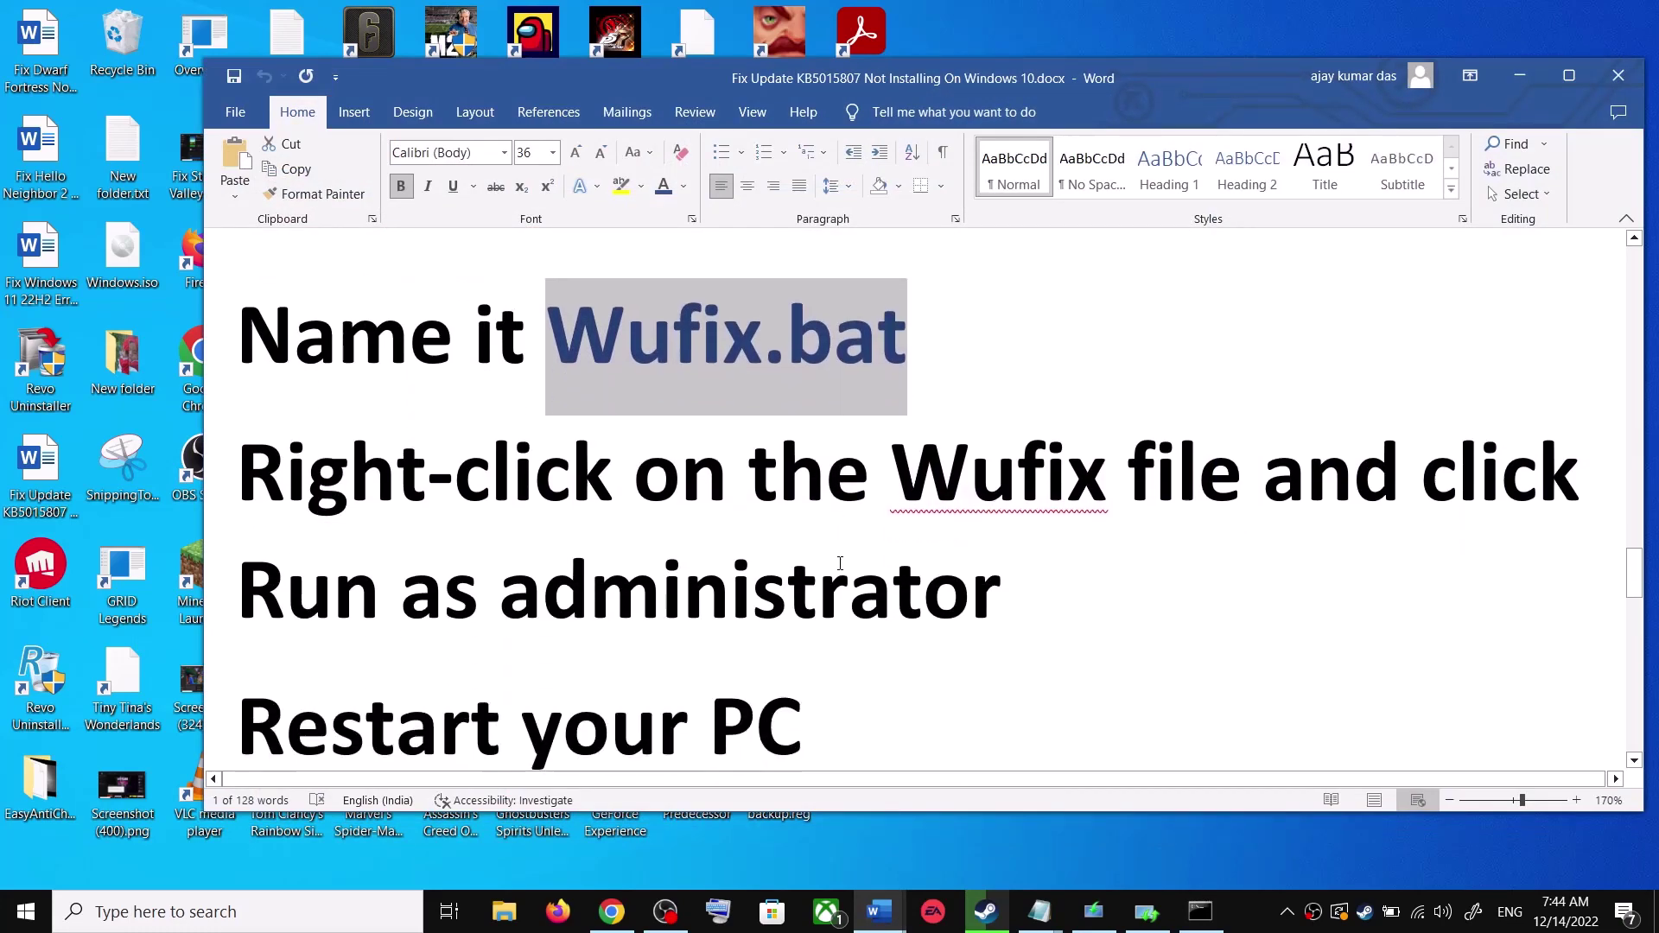
pyautogui.scroll(-2, 840, 564)
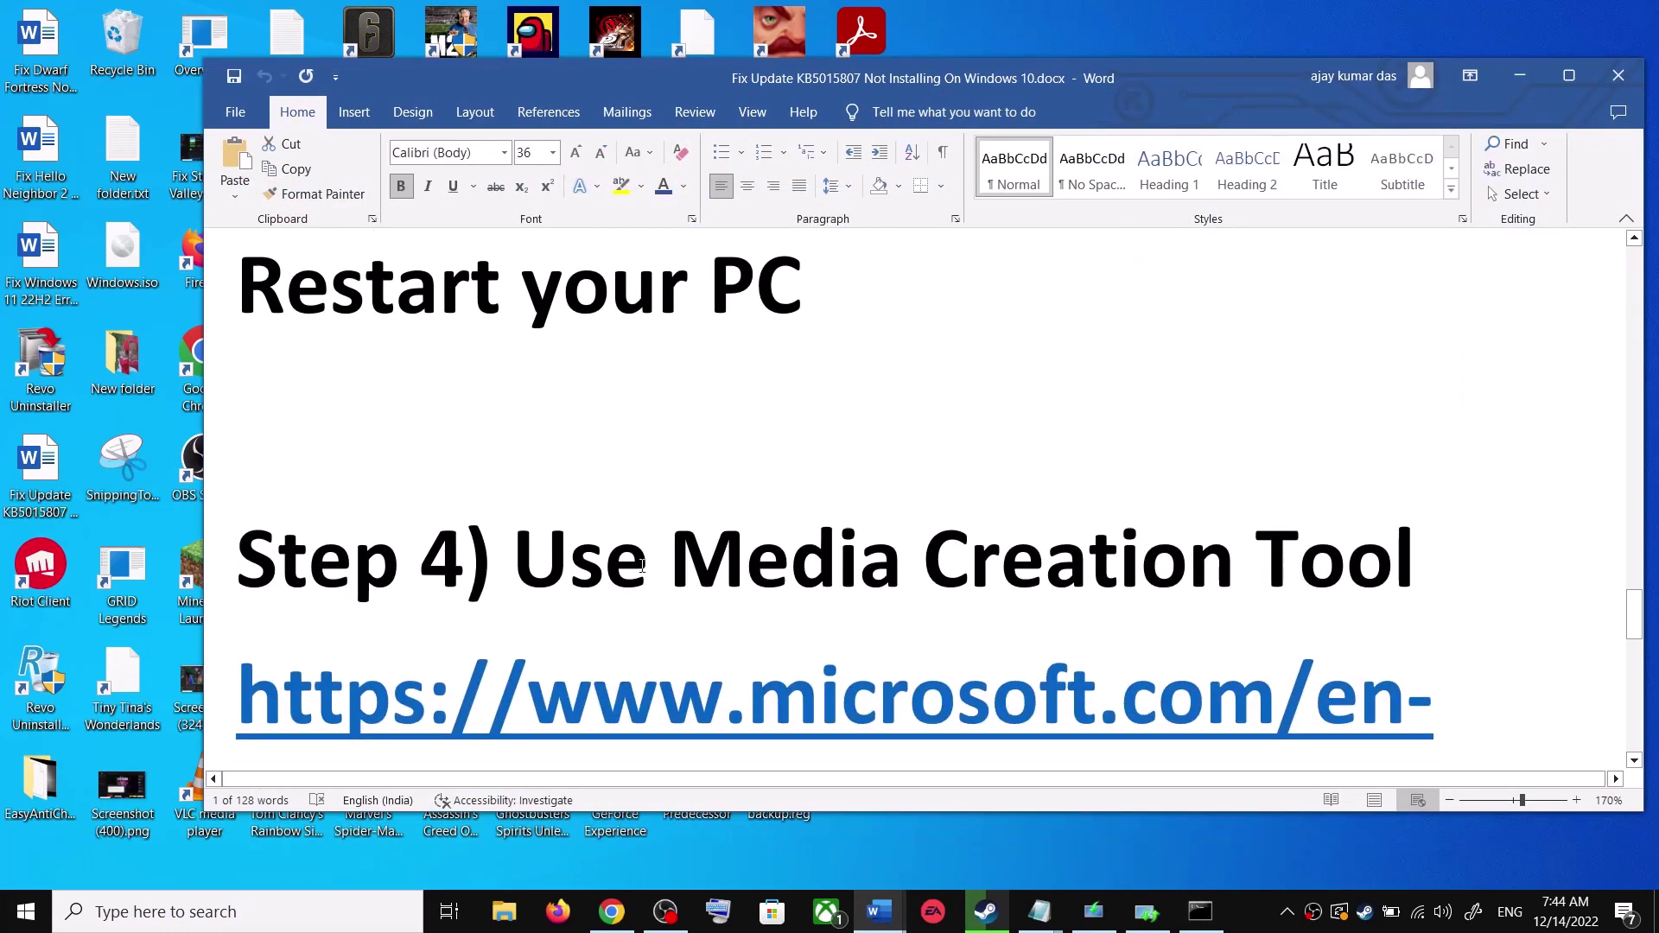
pyautogui.moveTo(516, 570); pyautogui.dragTo(1367, 573)
pyautogui.scroll(-3, 821, 603)
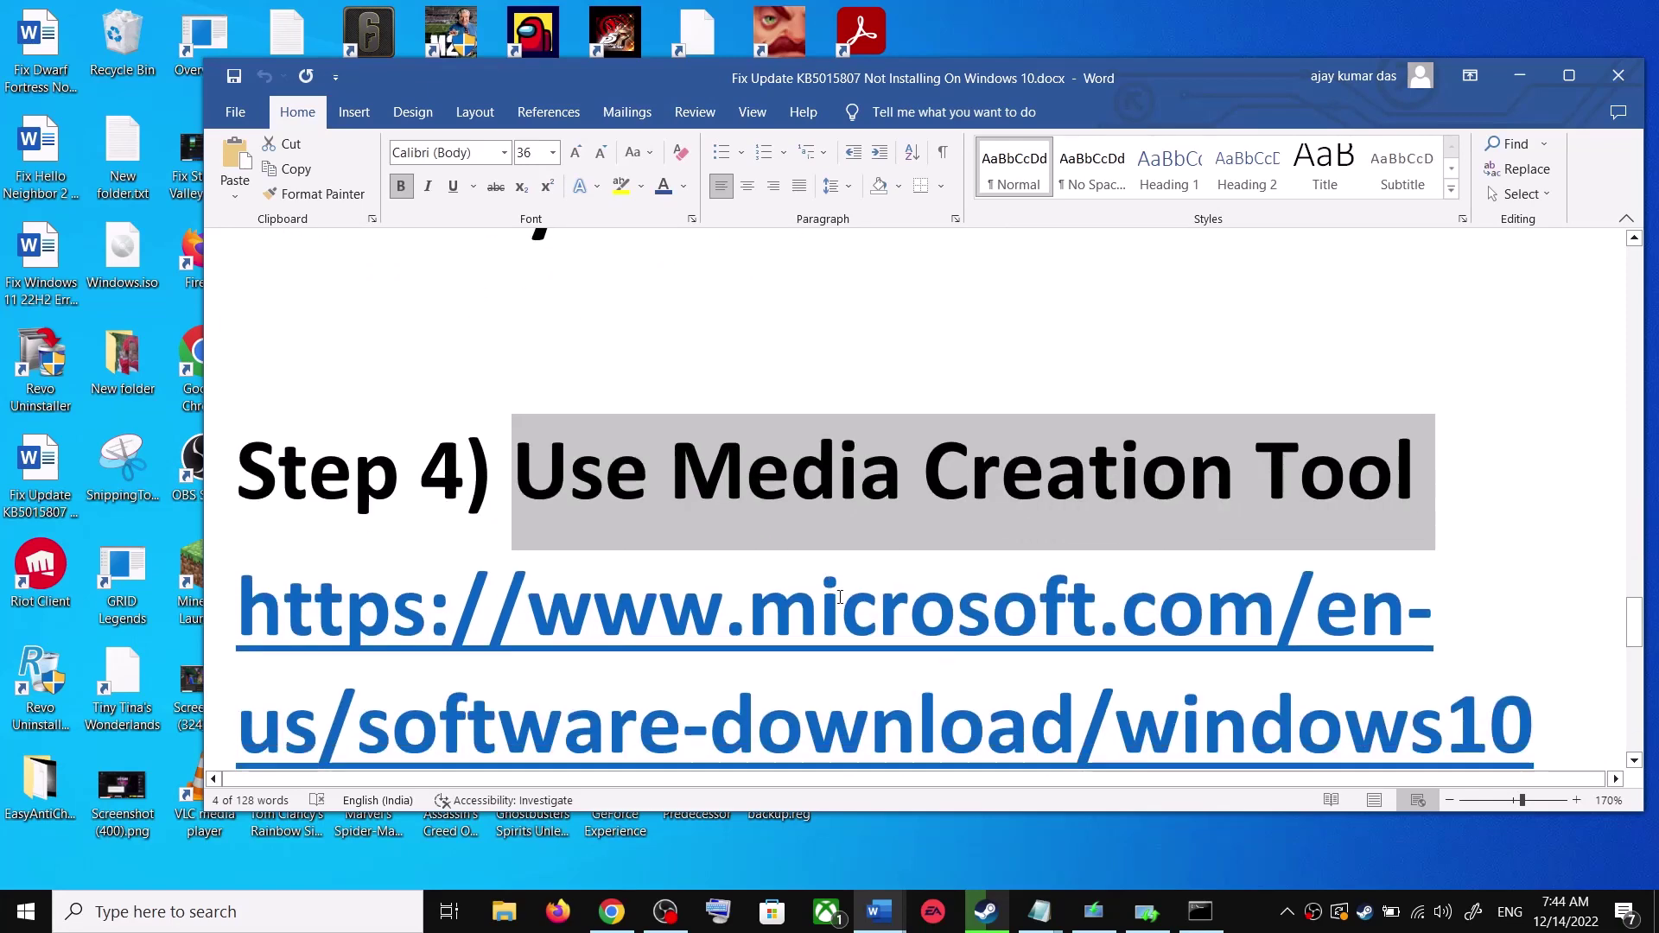
pyautogui.click(616, 906)
pyautogui.scroll(-3, 318, 511)
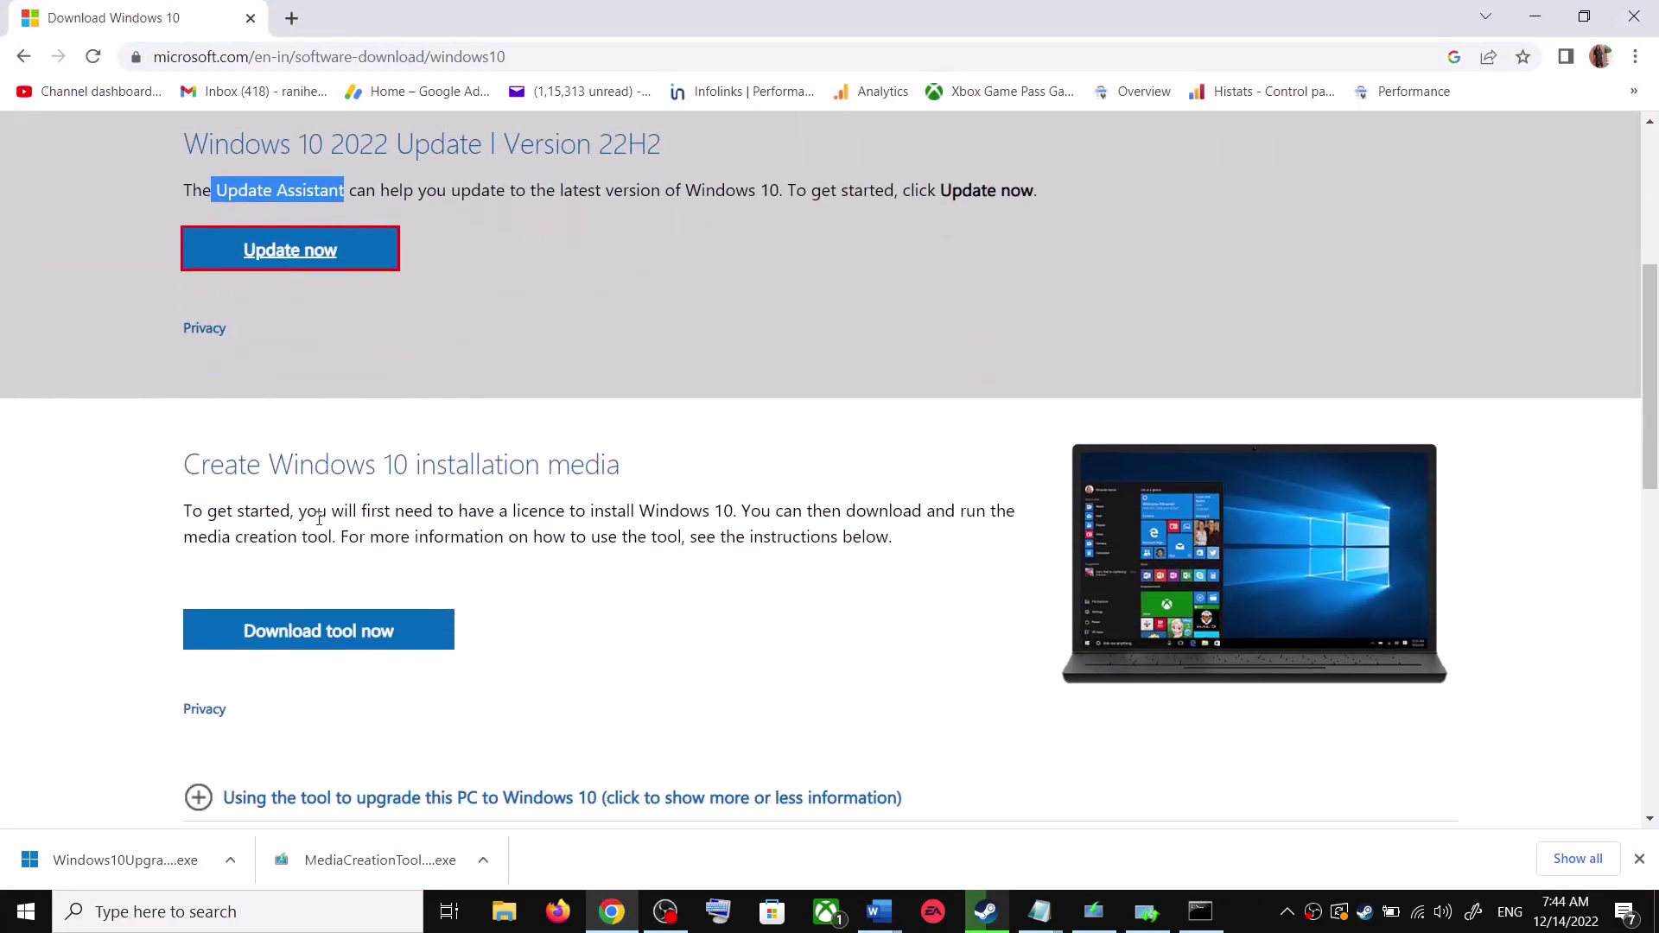
# Choose Upgrade this PC now in Windows 10 Setup, then return to the Fix Update guide.
pyautogui.moveTo(198, 536); pyautogui.dragTo(346, 546)
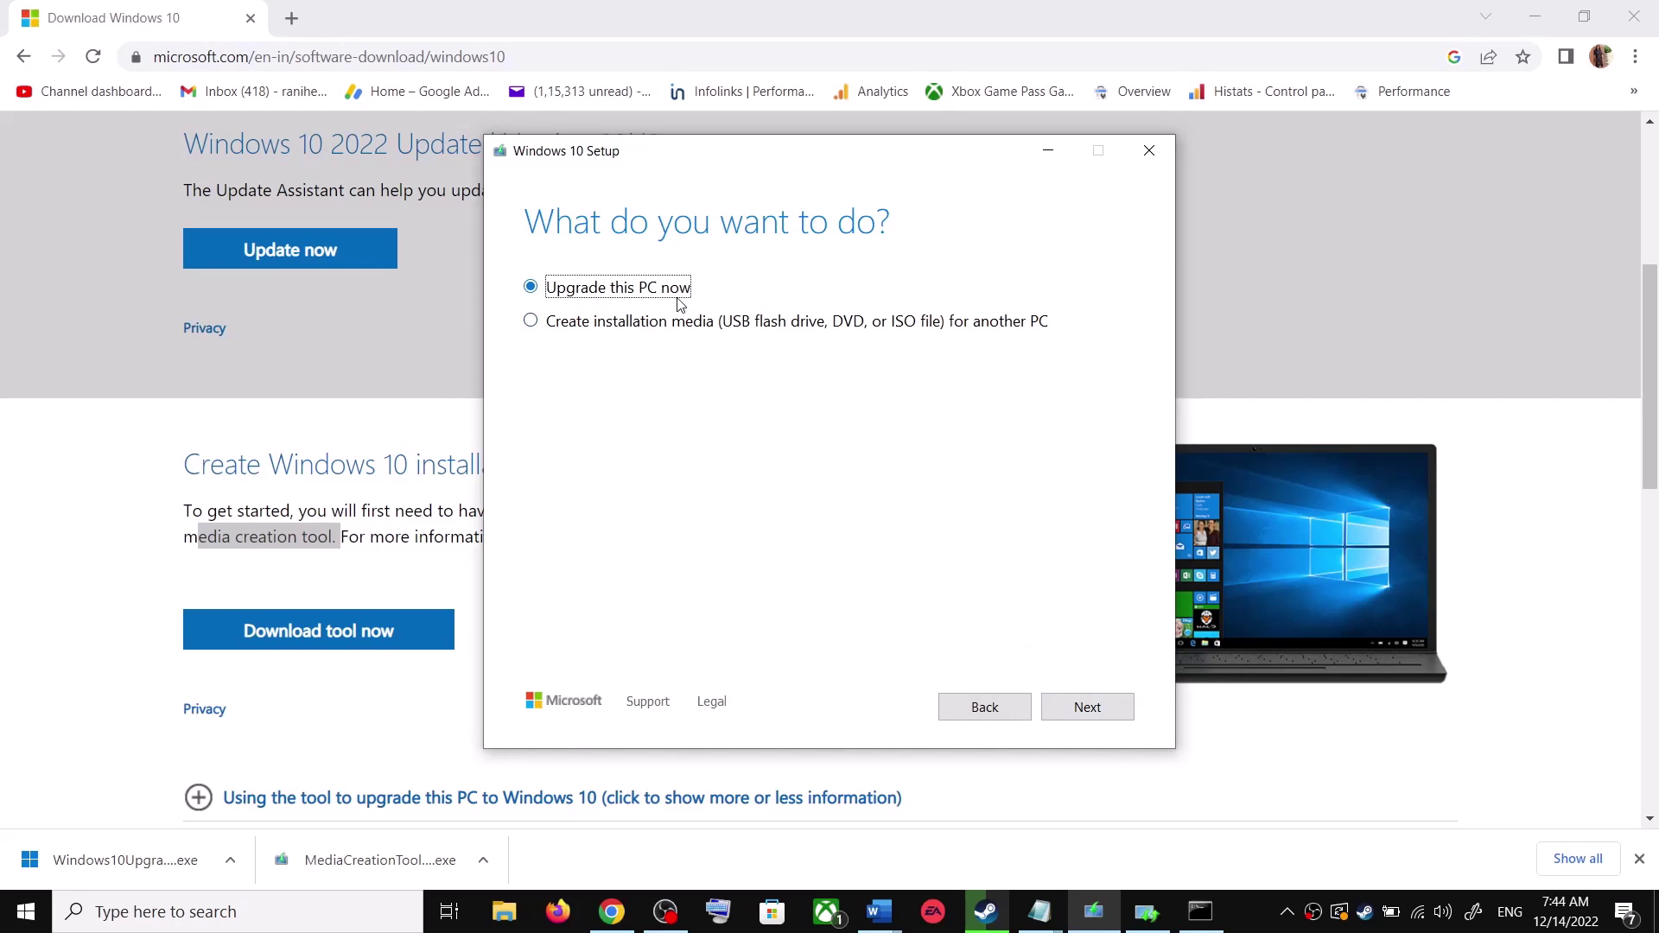
pyautogui.click(1105, 716)
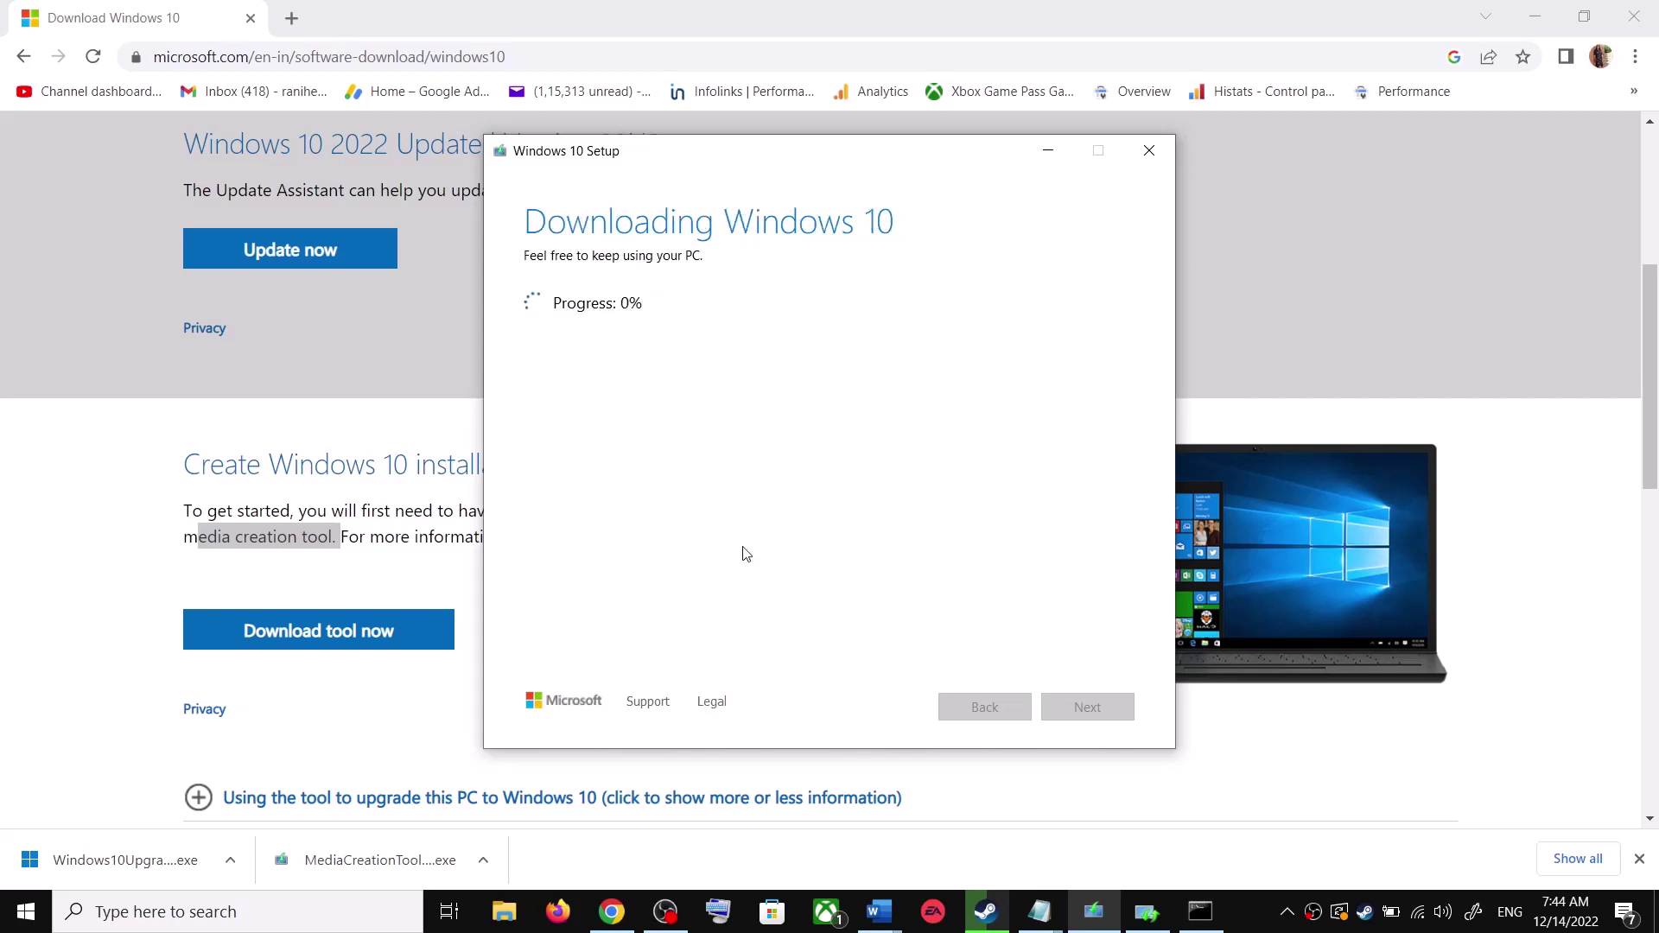
pyautogui.moveTo(879, 912)
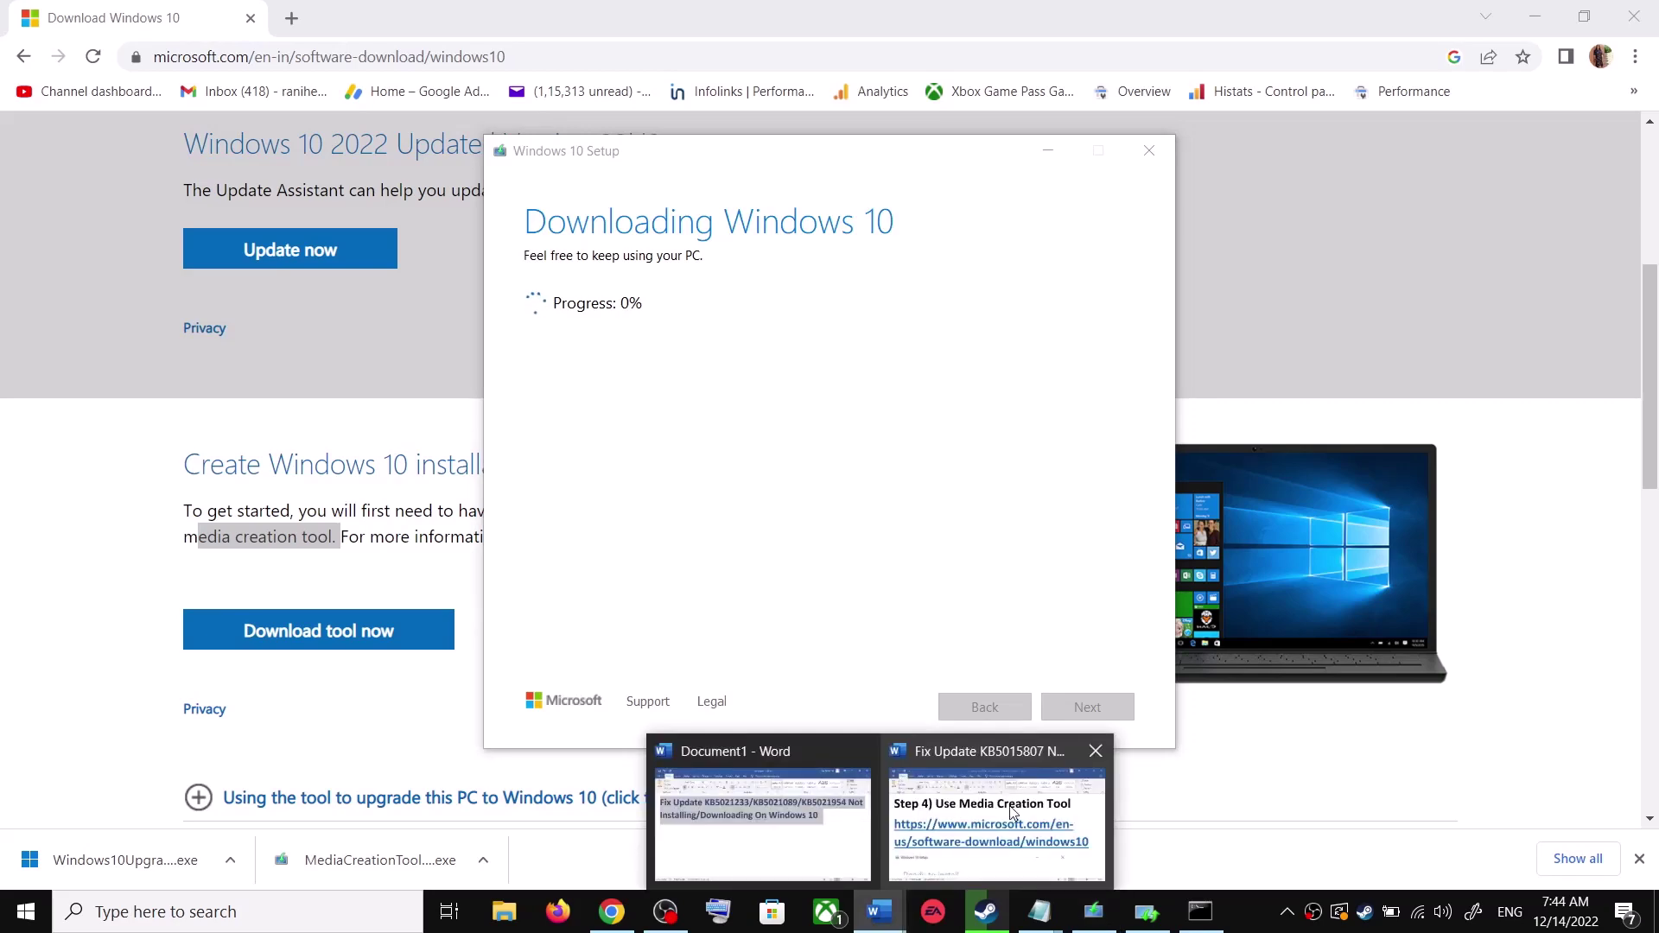
pyautogui.click(993, 804)
pyautogui.scroll(-5, 1134, 539)
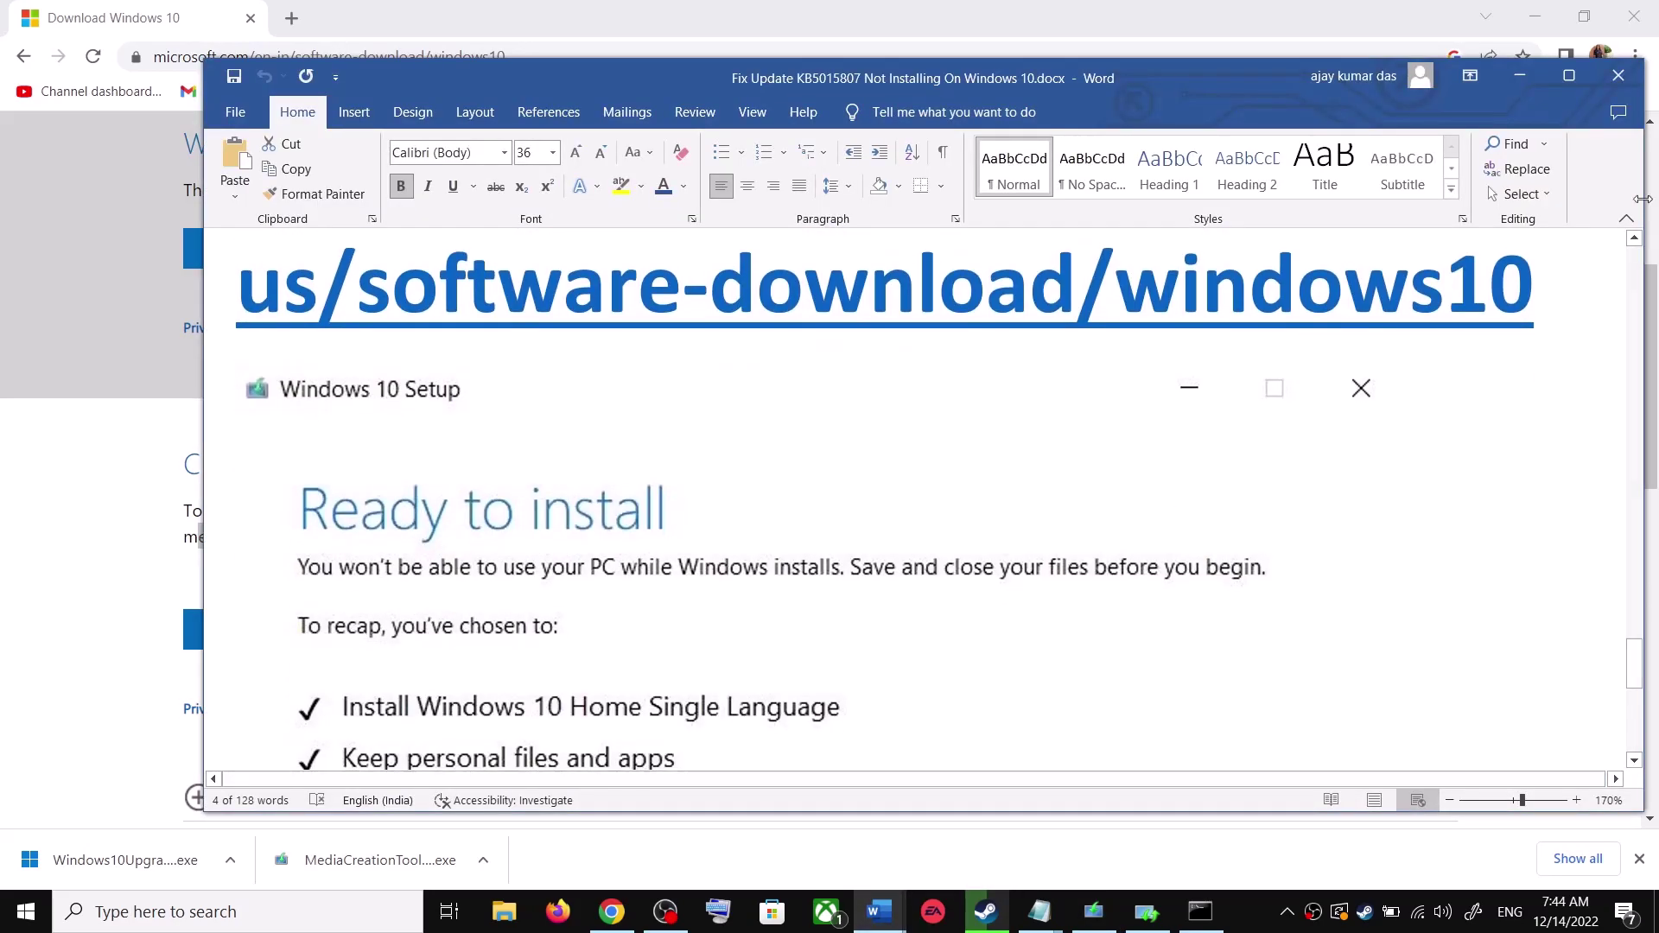
# Maximize Word and scroll the guide to the Ready to install recap and its Install button.
pyautogui.click(1570, 75)
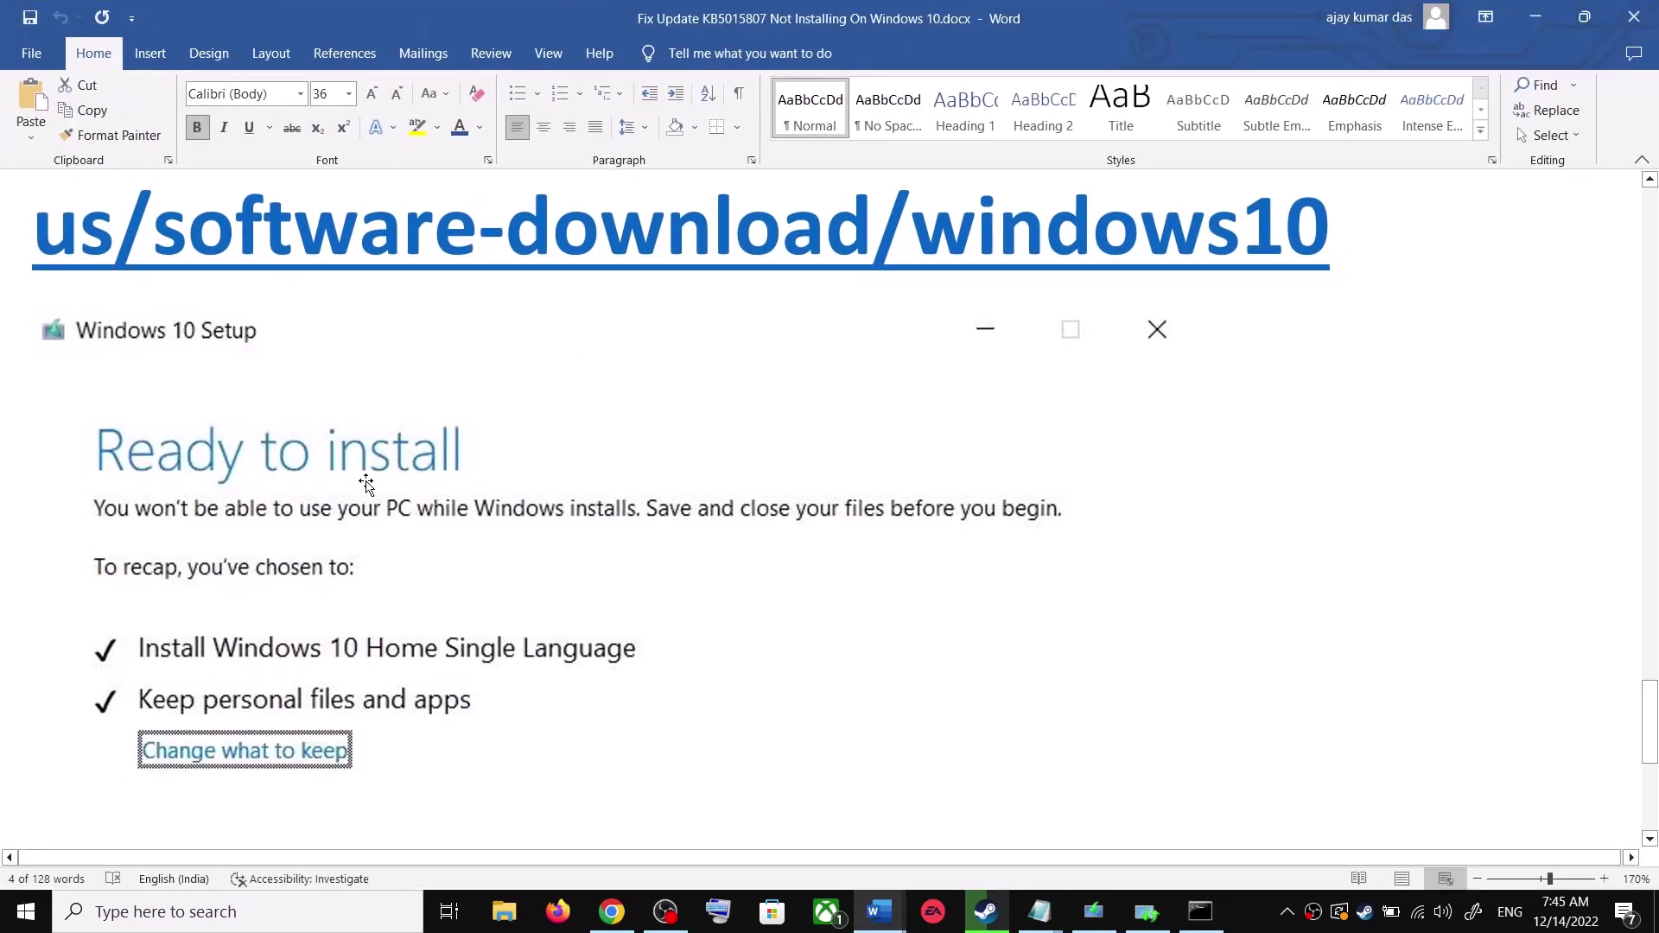
pyautogui.scroll(-2, 371, 488)
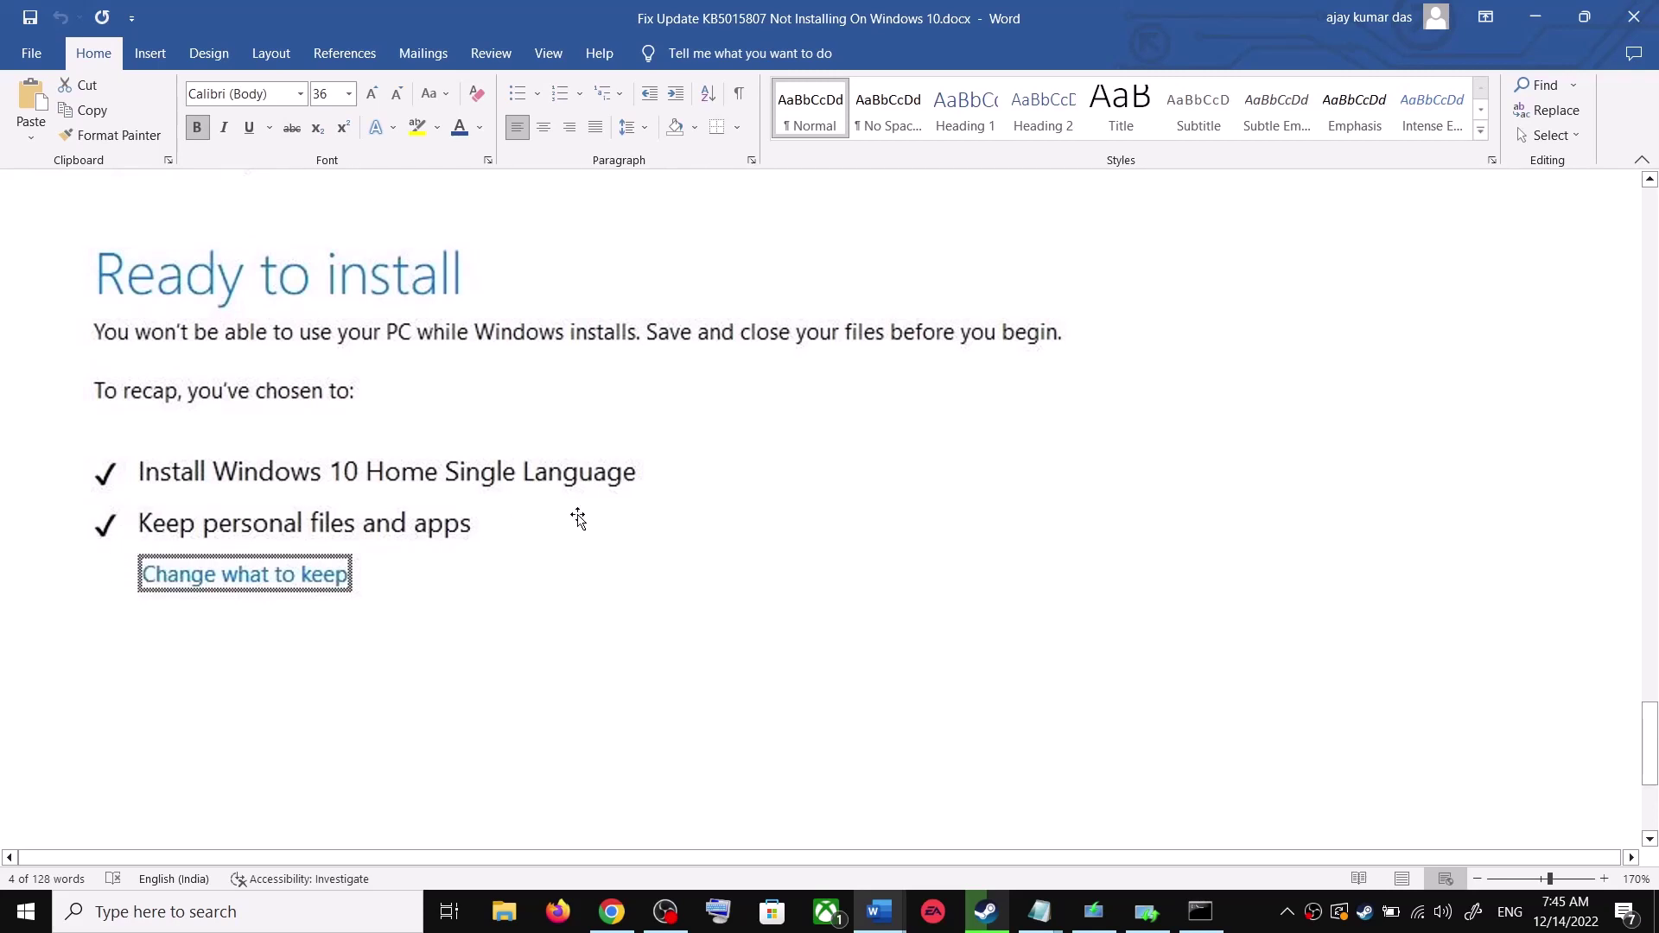
pyautogui.scroll(-3, 582, 523)
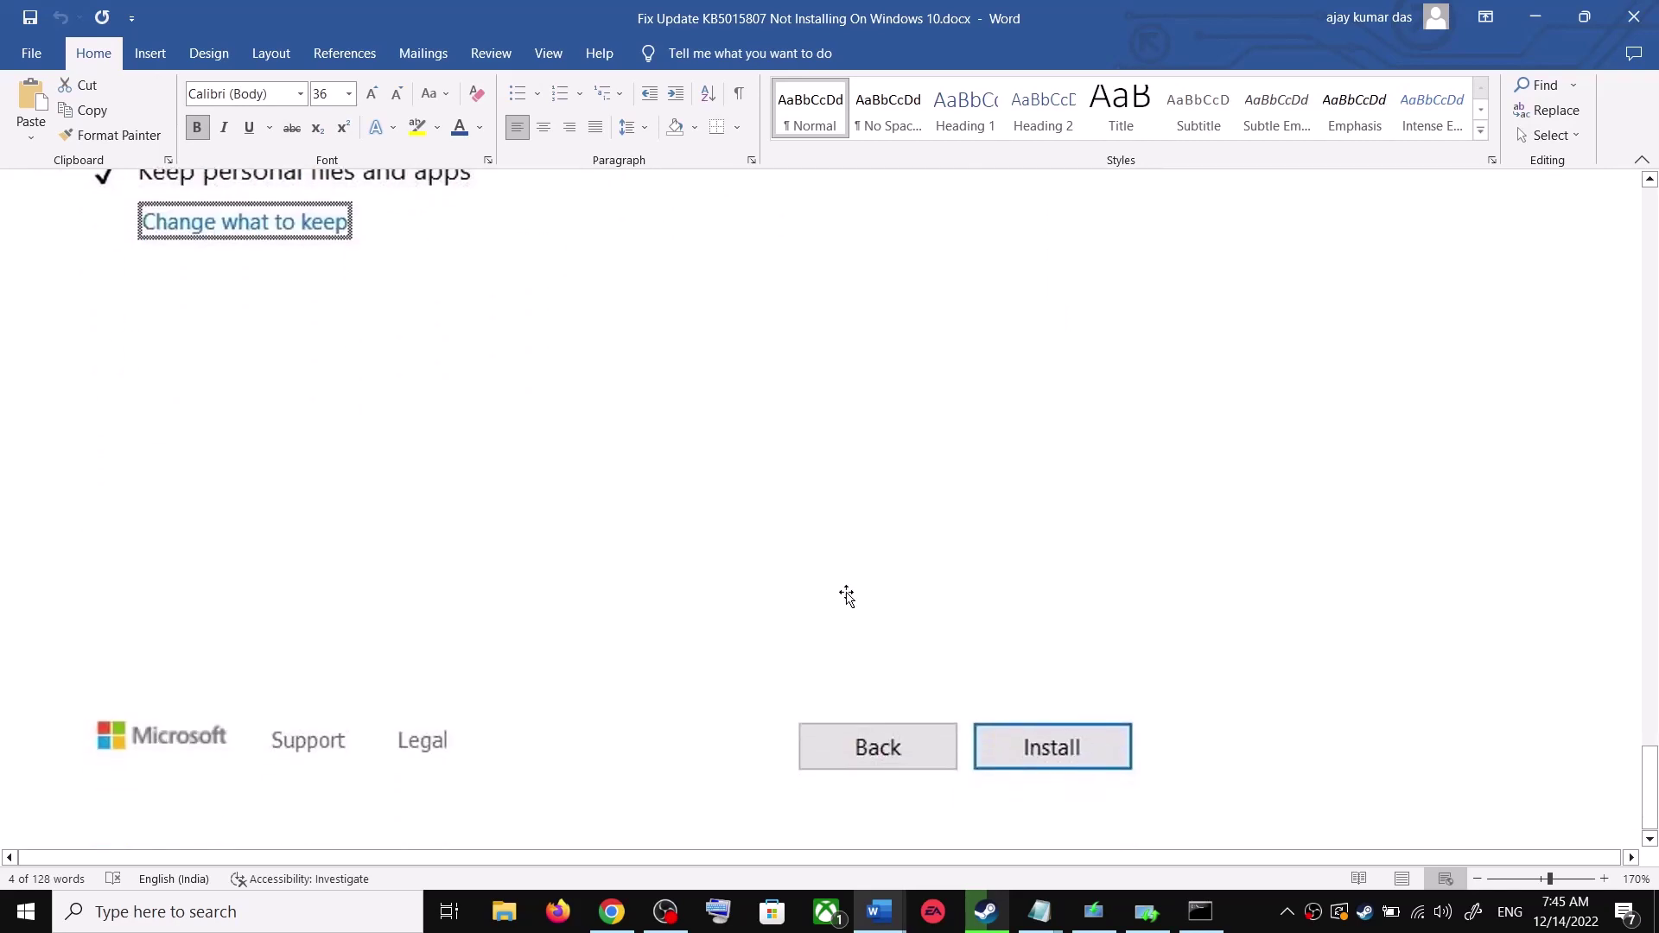
pyautogui.scroll(3, 848, 596)
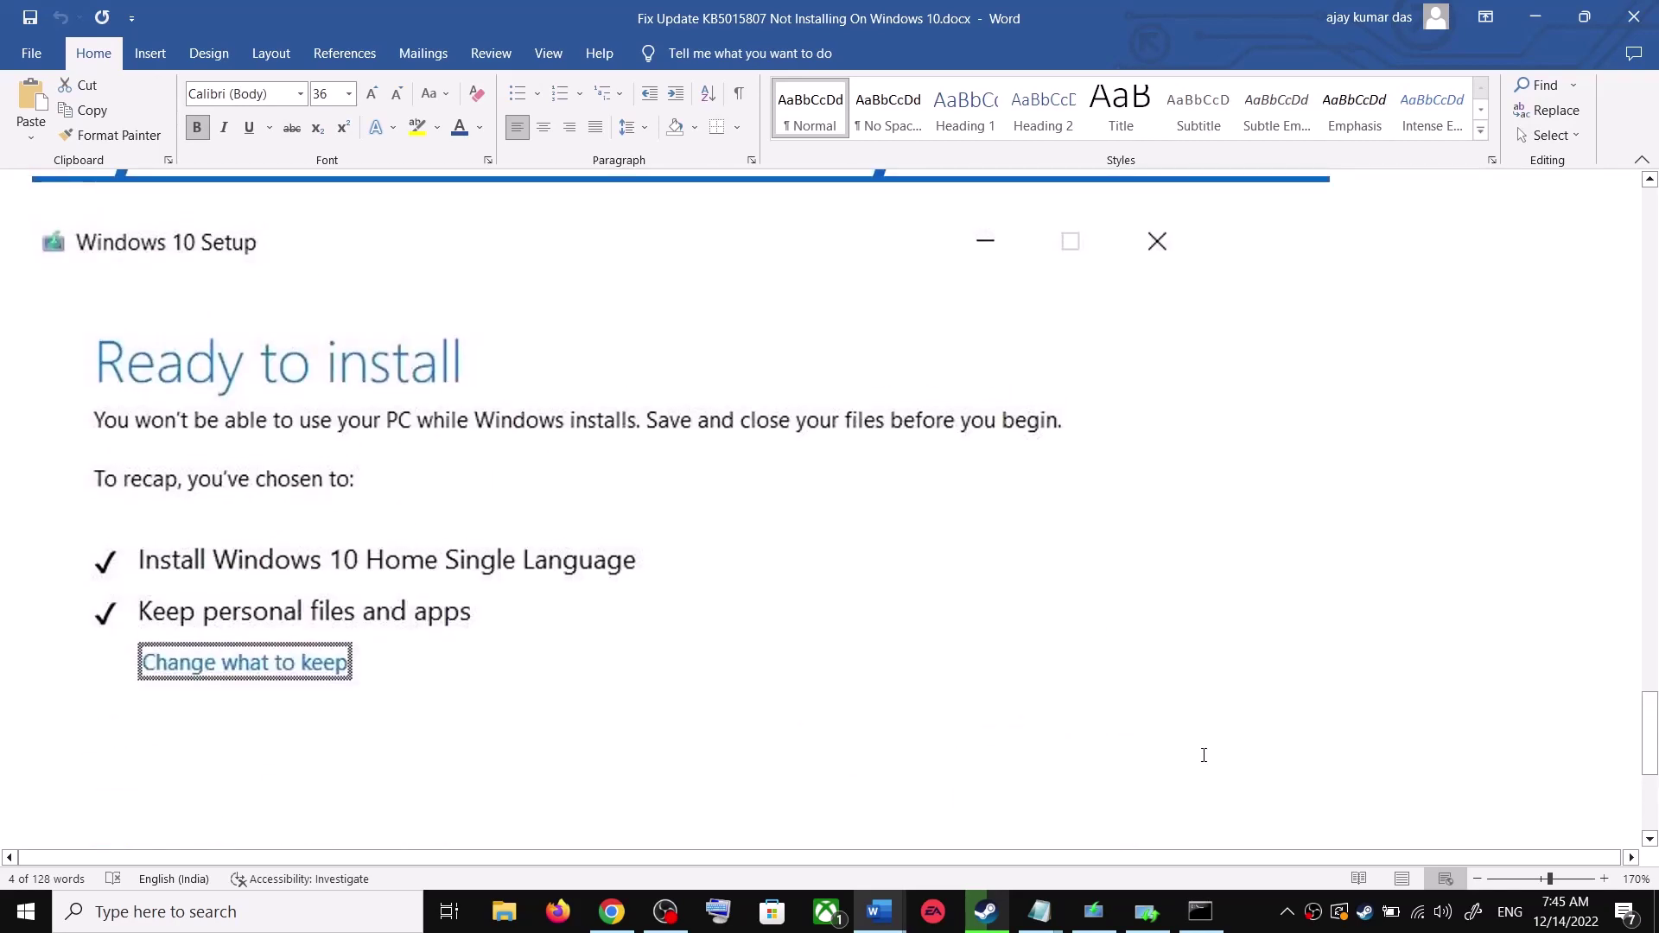